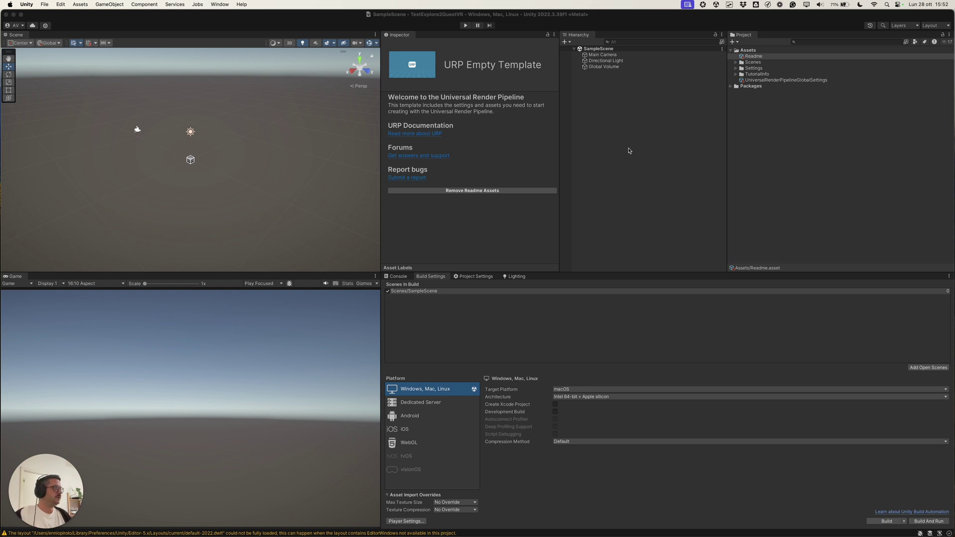
# Deselect the Readme in Unity, then bring up the Gumroad Explore Studio Demo Scene product page in Chrome.
pyautogui.click(659, 170)
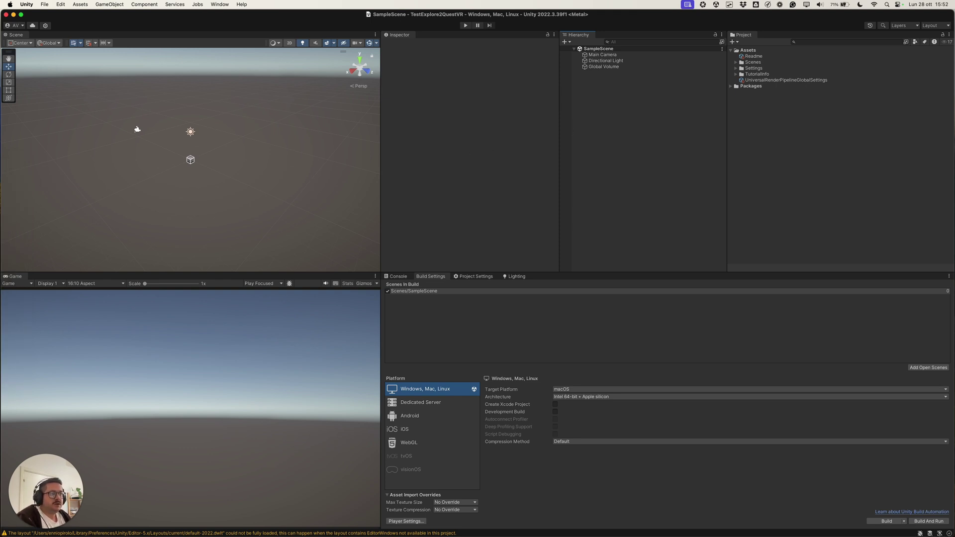
pyautogui.moveTo(5, 209)
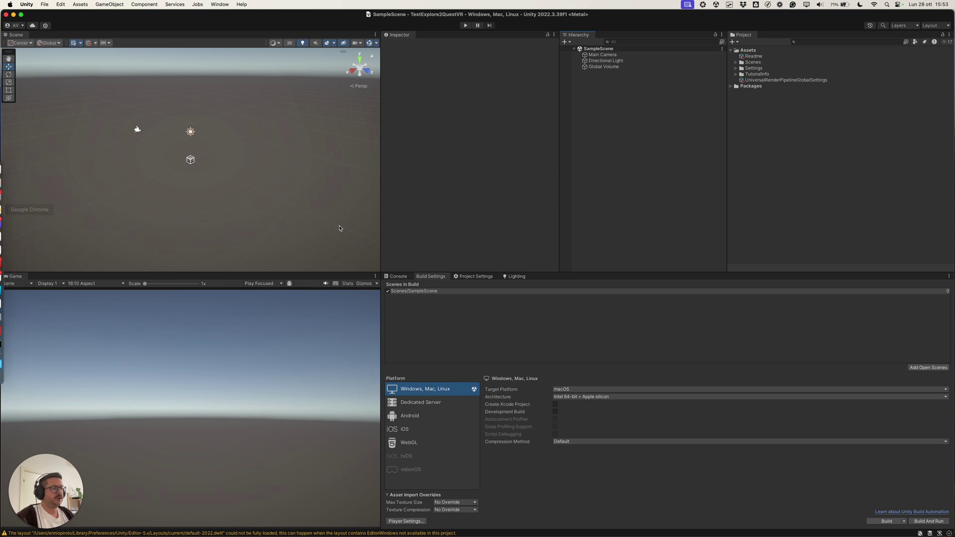
pyautogui.click(11, 209)
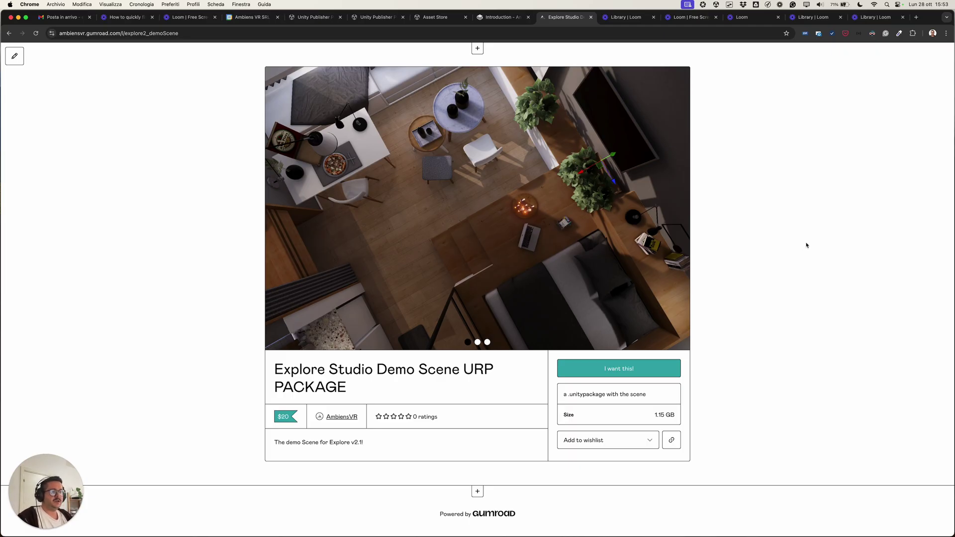
# Browse back and forth through the product's preview images, then return to Unity.
pyautogui.moveTo(680, 209)
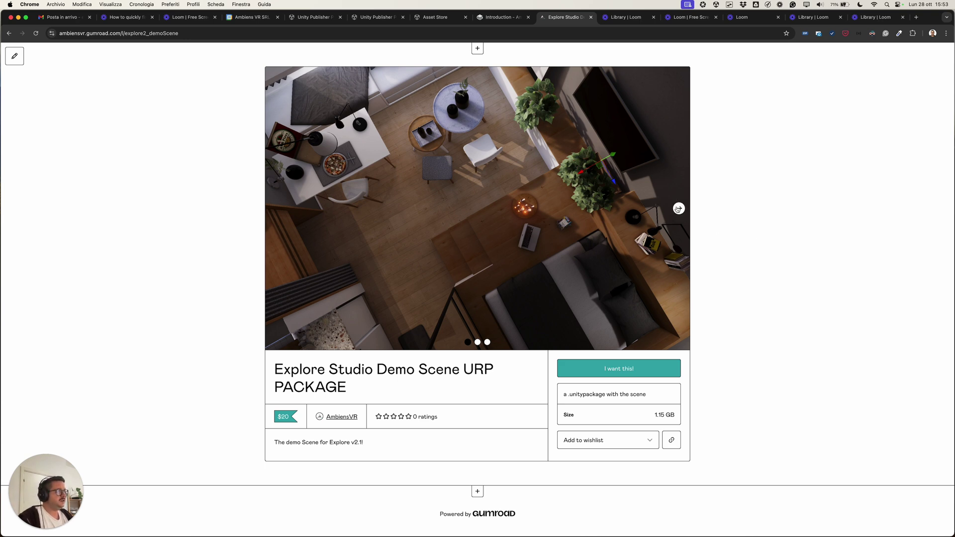
pyautogui.click(680, 209)
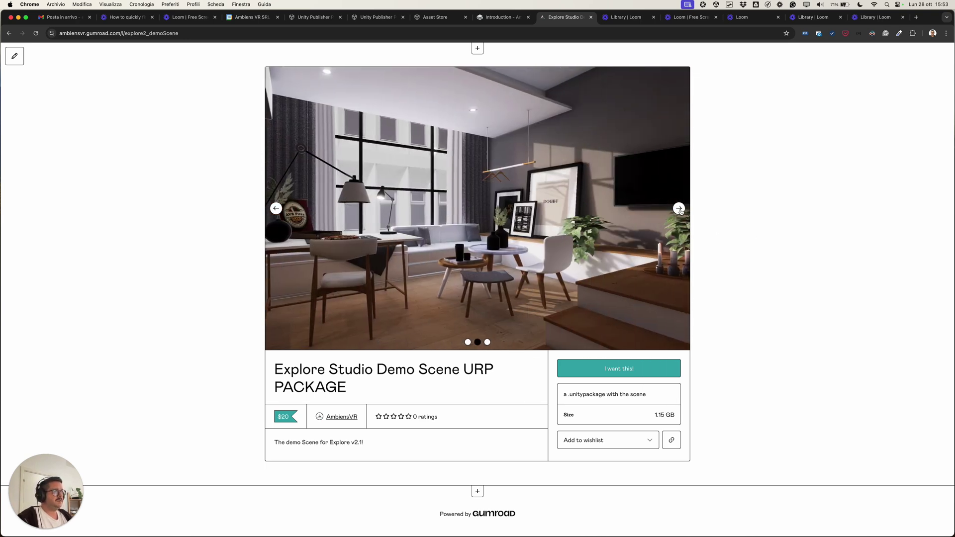
pyautogui.click(681, 210)
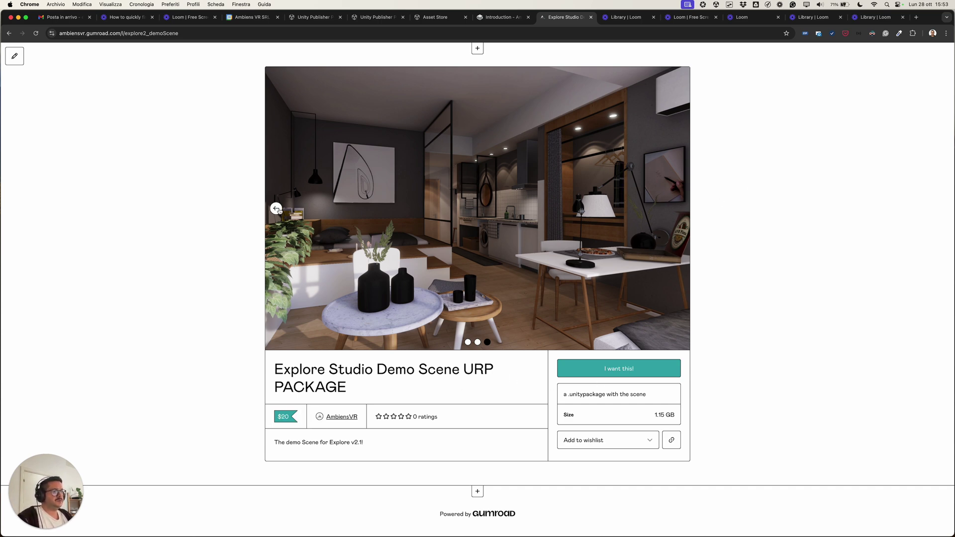
pyautogui.click(276, 209)
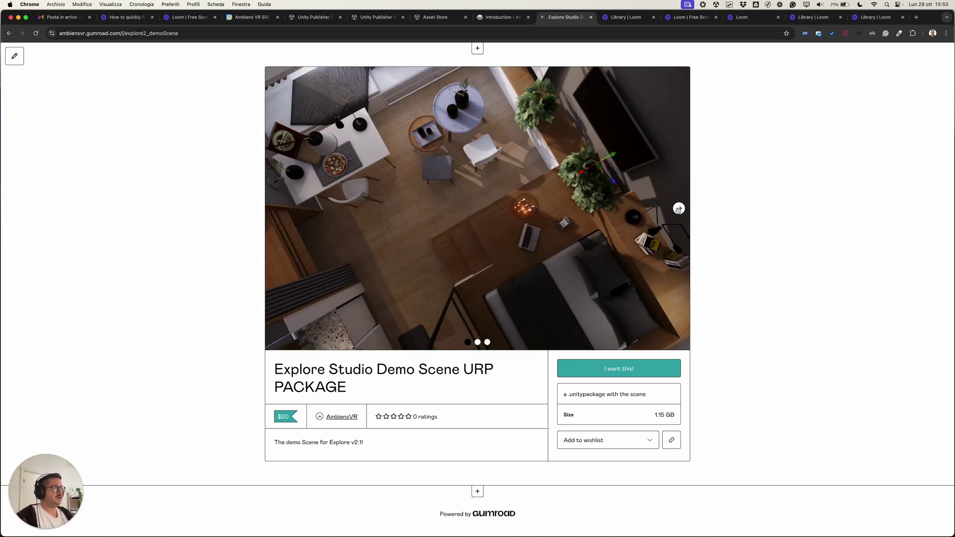
pyautogui.click(680, 209)
pyautogui.click(679, 210)
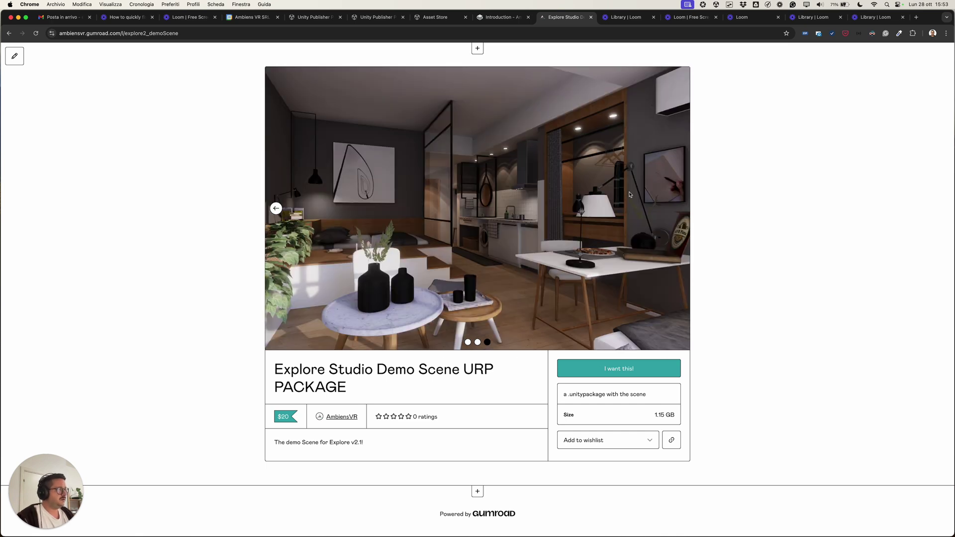
pyautogui.click(278, 209)
pyautogui.click(278, 209)
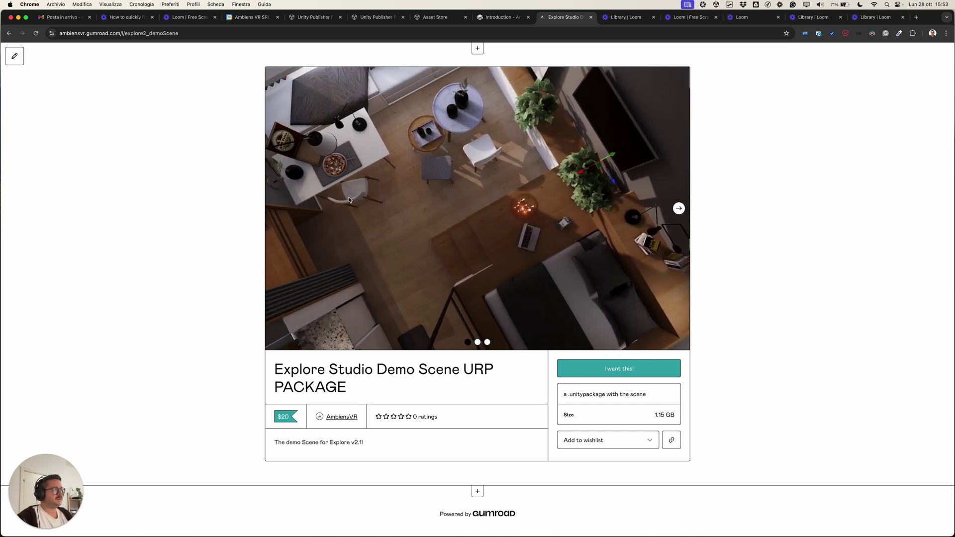
pyautogui.hotkey('alt', 'Tab')
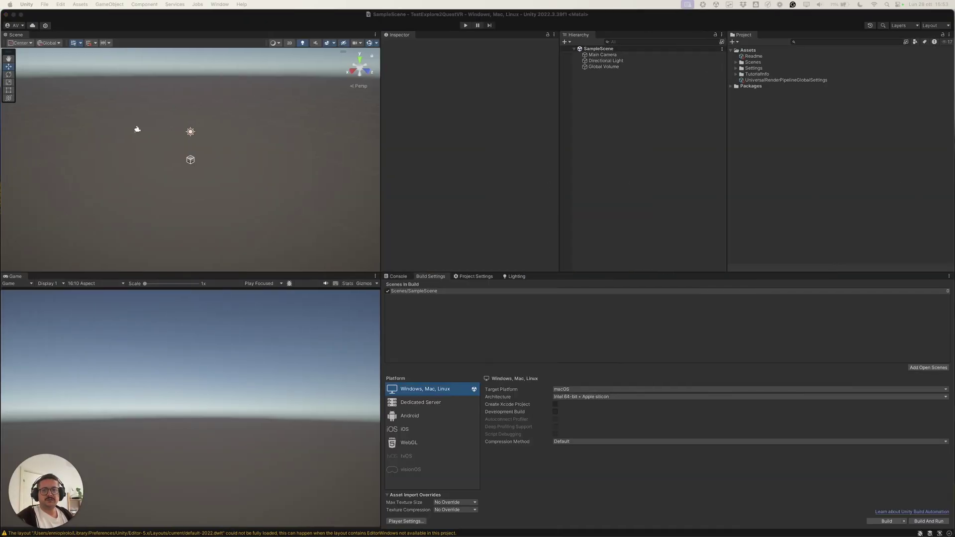
# Drag 241028_AmbiensStudio.unitypackage into the Project panel and import all its assets.
pyautogui.moveTo(99, 533); pyautogui.dragTo(749, 66)
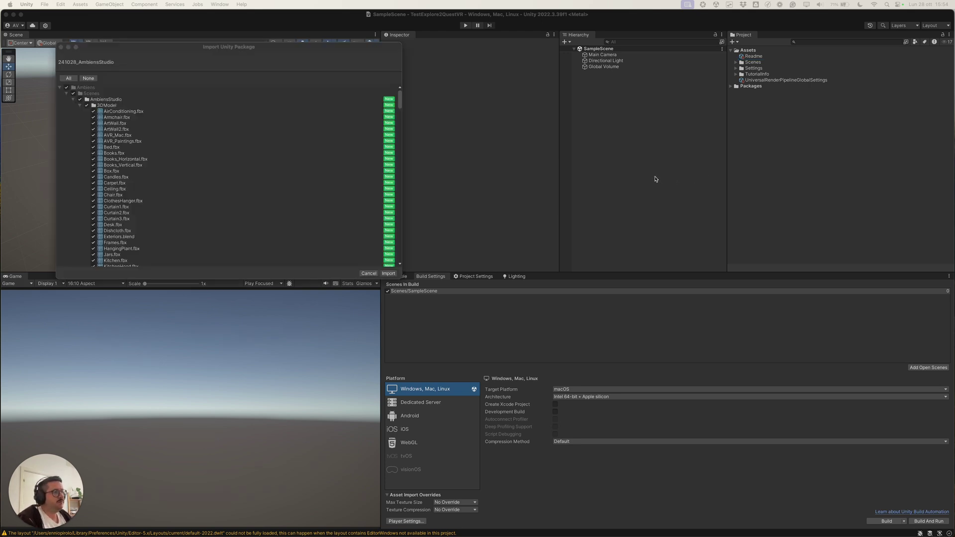
pyautogui.scroll(-15, 317, 160)
pyautogui.scroll(15, 316, 174)
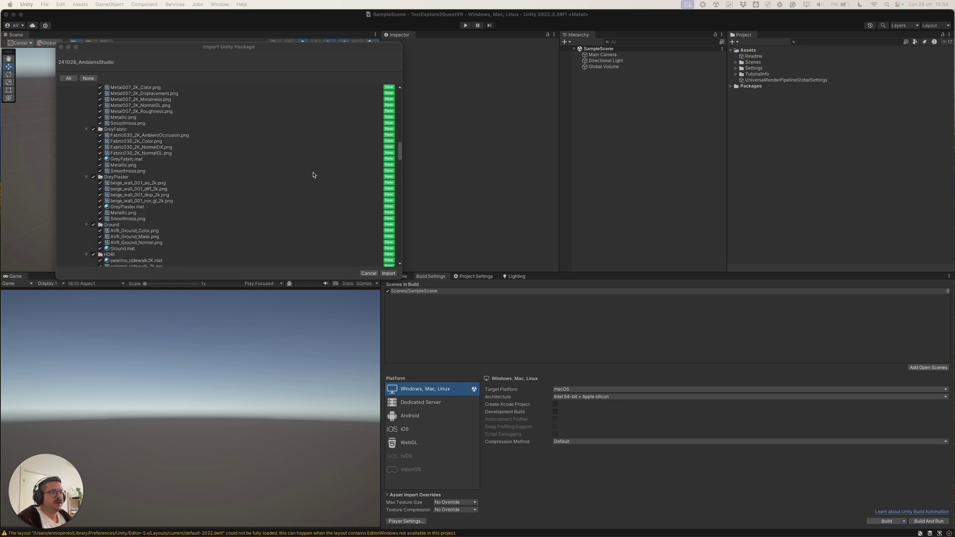
pyautogui.click(387, 273)
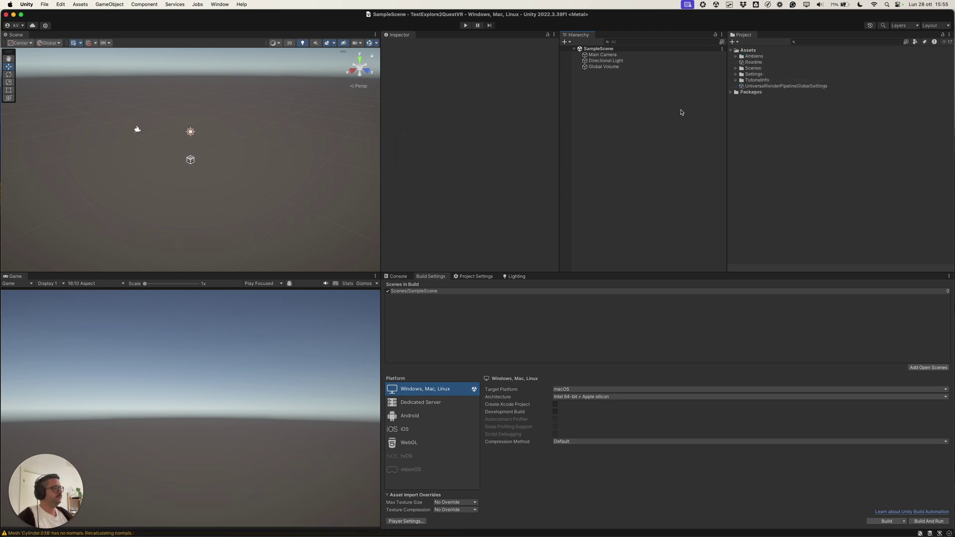
# Open the AmbiensStudio scene from Ambiens > Scenes > AmbiensStudio.
pyautogui.click(736, 56)
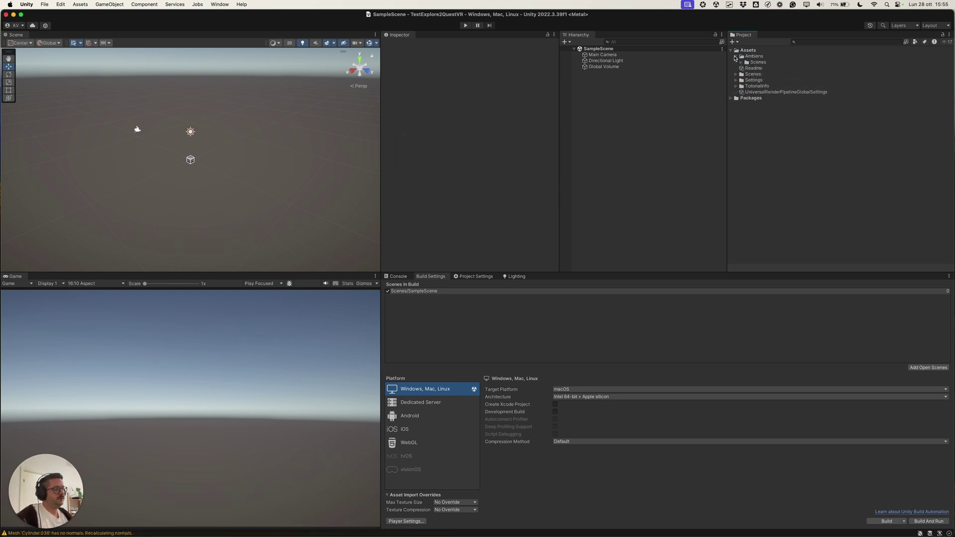
pyautogui.click(741, 63)
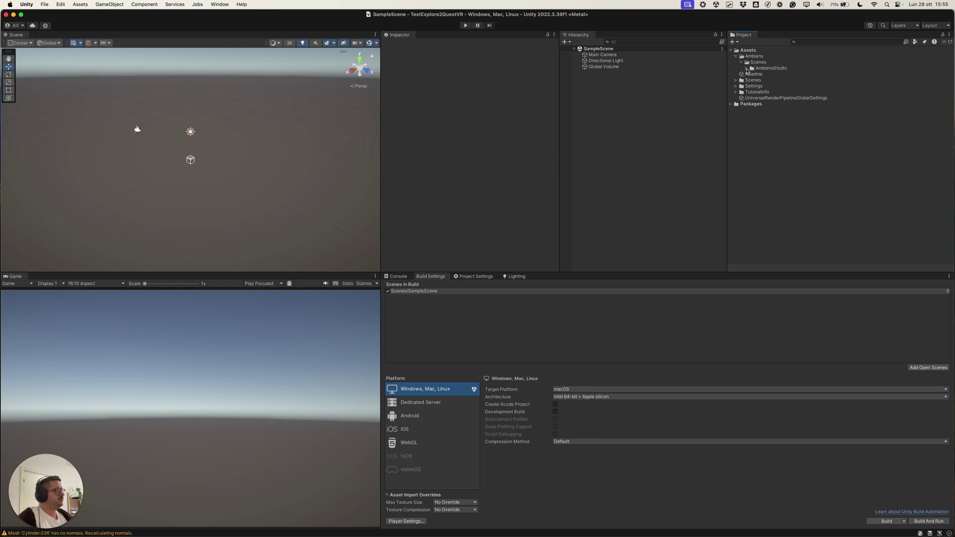
pyautogui.click(747, 68)
pyautogui.click(784, 88)
pyautogui.doubleClick(783, 88)
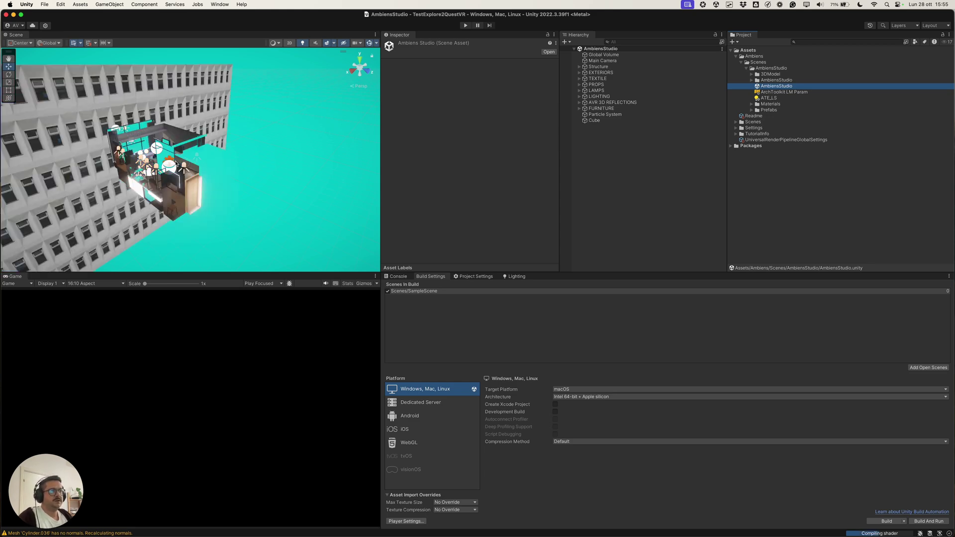
# Fly into the apartment and shrink the Scene view's 3D gizmo icons.
pyautogui.moveTo(209, 172); pyautogui.dragTo(155, 149, button='right')
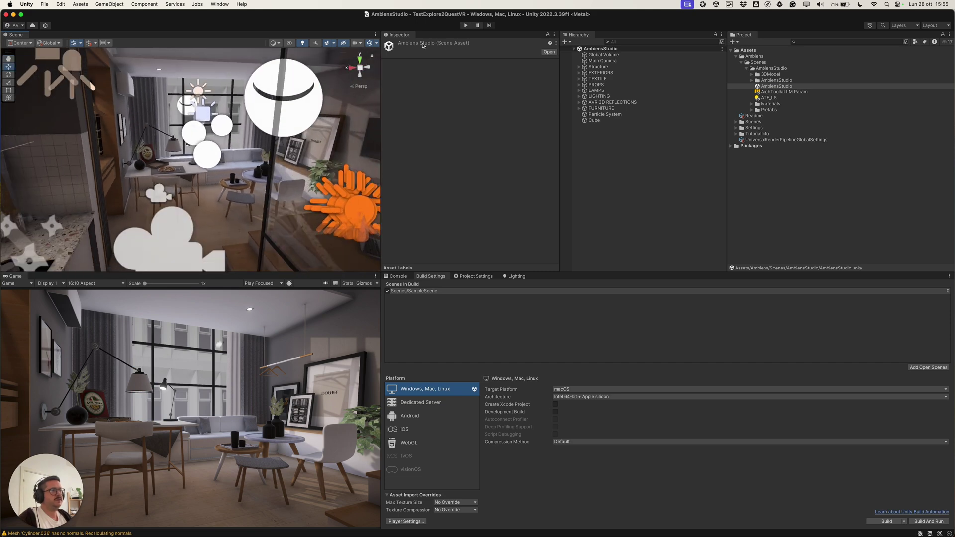
pyautogui.click(374, 43)
pyautogui.moveTo(446, 52); pyautogui.dragTo(440, 52)
# Tour the bedroom and kitchen corridor, then drop ATE_v2.1.1.unitypackage into the Project assets.
pyautogui.moveTo(274, 148); pyautogui.dragTo(252, 128, button='right')
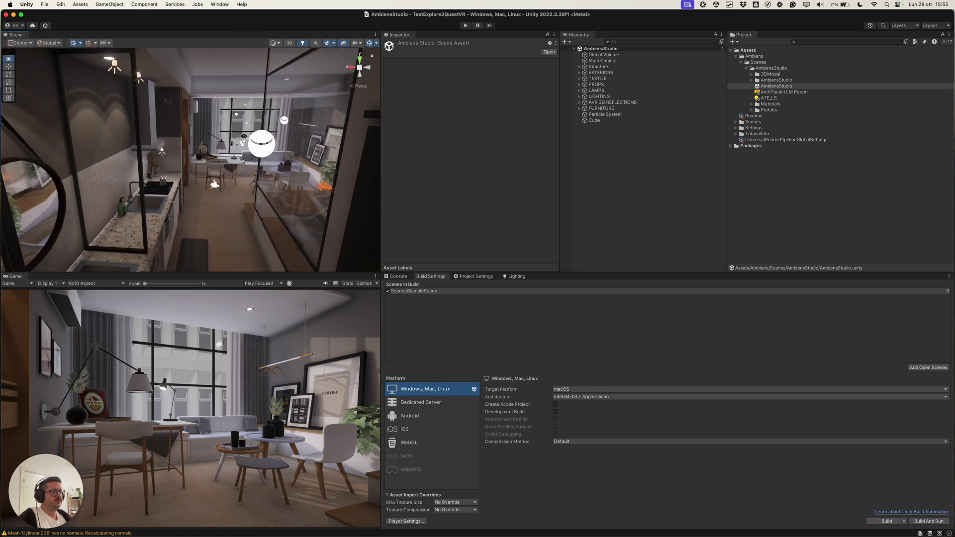
pyautogui.moveTo(243, 130); pyautogui.dragTo(218, 165, button='right')
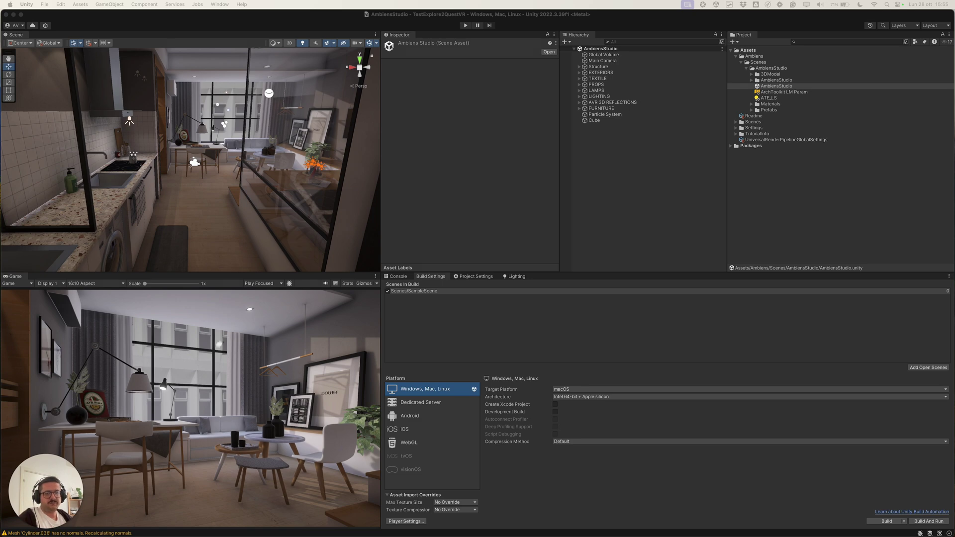
pyautogui.moveTo(107, 493); pyautogui.dragTo(778, 107)
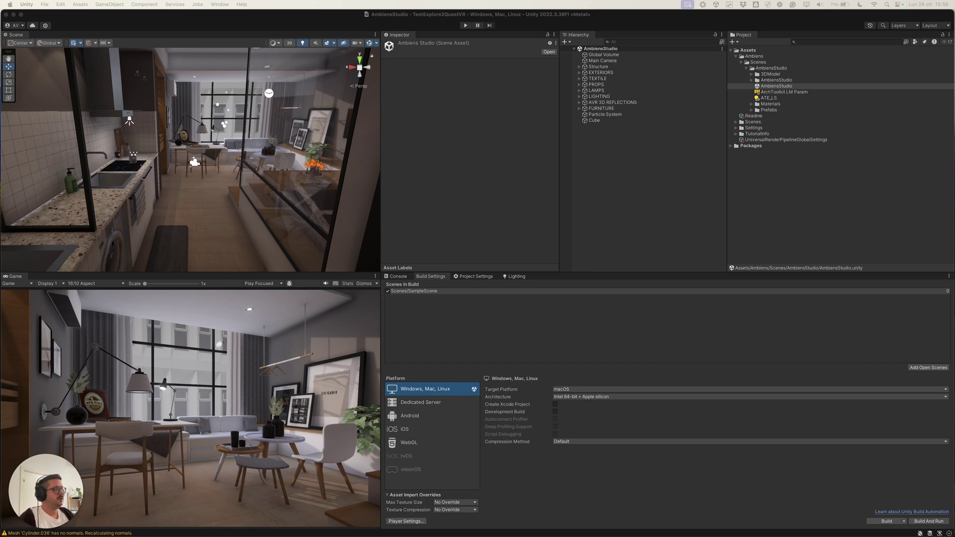
pyautogui.moveTo(679, 239); pyautogui.dragTo(775, 98)
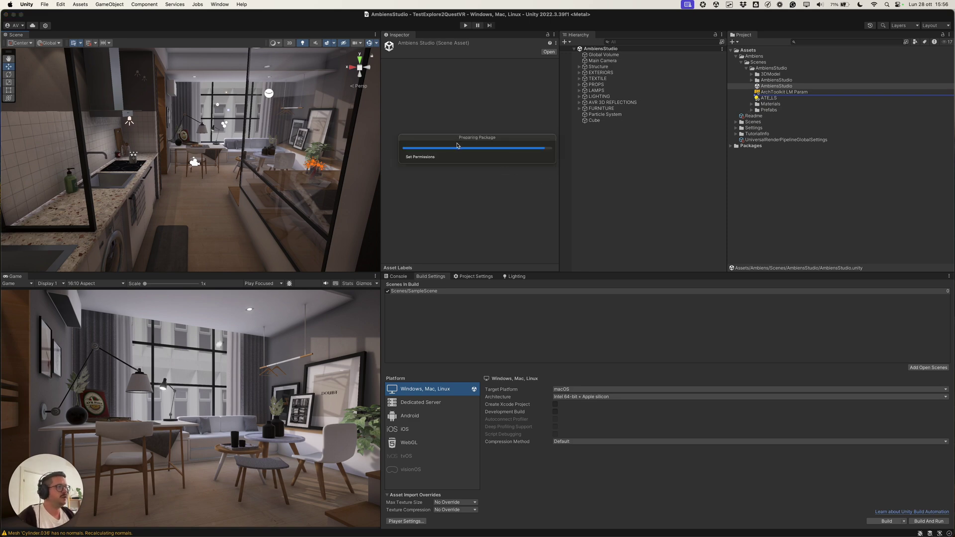
# Import the ATE_v2.1.1 package contents and expand ArchToolkit > ATExplore in Project.
pyautogui.scroll(-15, 253, 145)
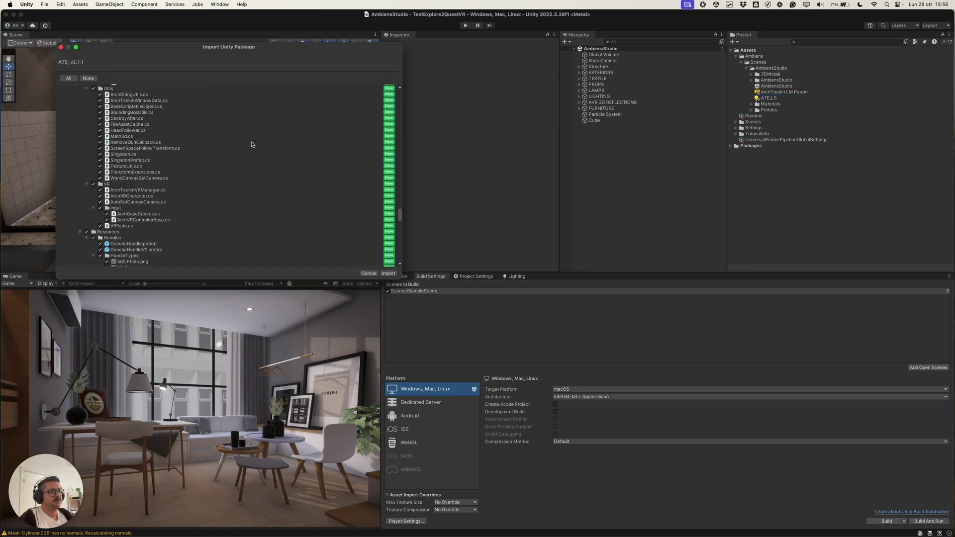
pyautogui.click(389, 274)
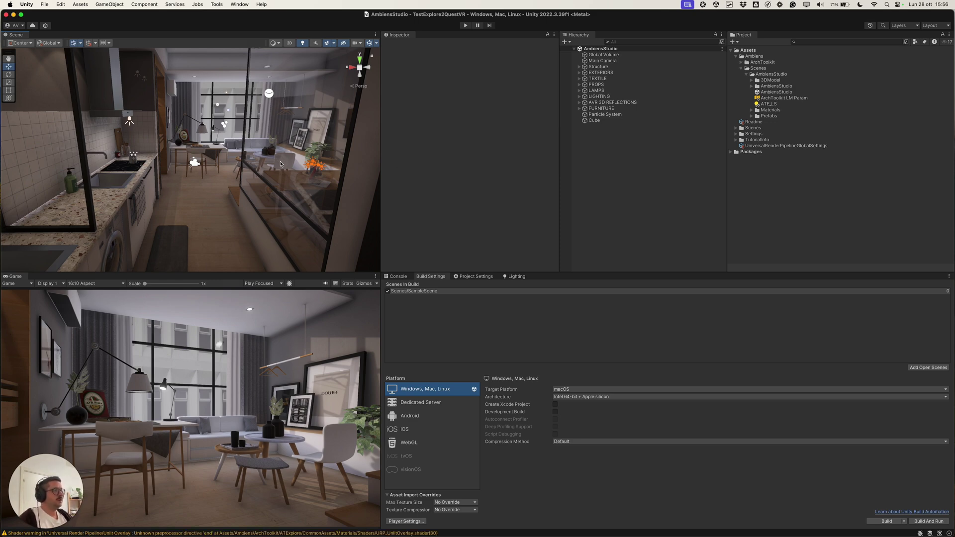
pyautogui.click(741, 62)
pyautogui.click(746, 68)
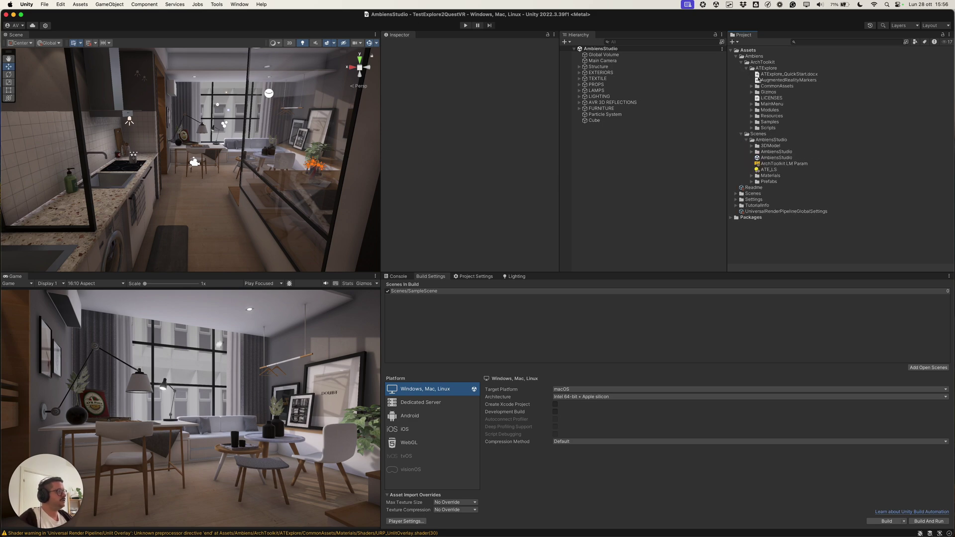
# Select the ATExplore folder and clear all Console warnings and errors.
pyautogui.click(766, 68)
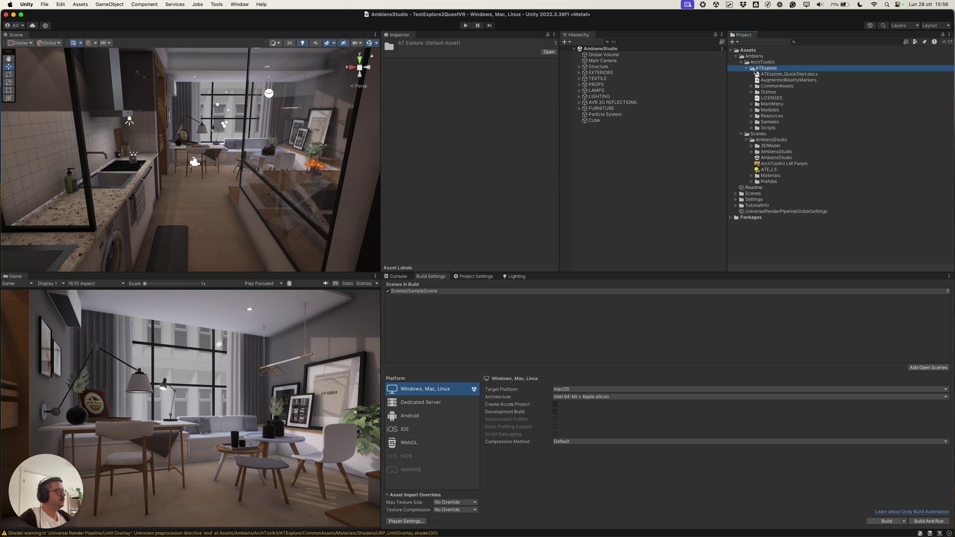
pyautogui.click(398, 276)
pyautogui.click(387, 284)
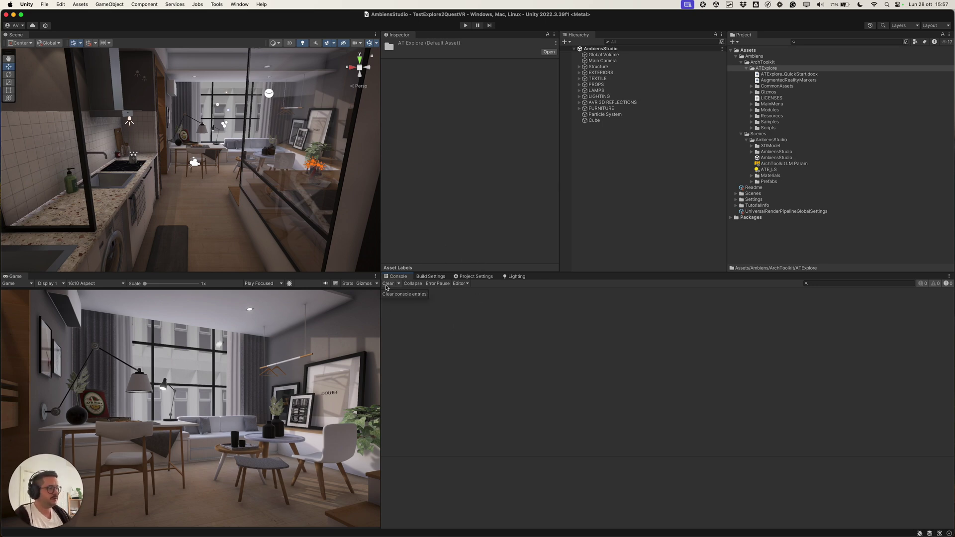
# Launch Tools > Ambiens > ArchToolkit > AT+Explore SETUP, approving script updates and the new input backends.
pyautogui.click(217, 5)
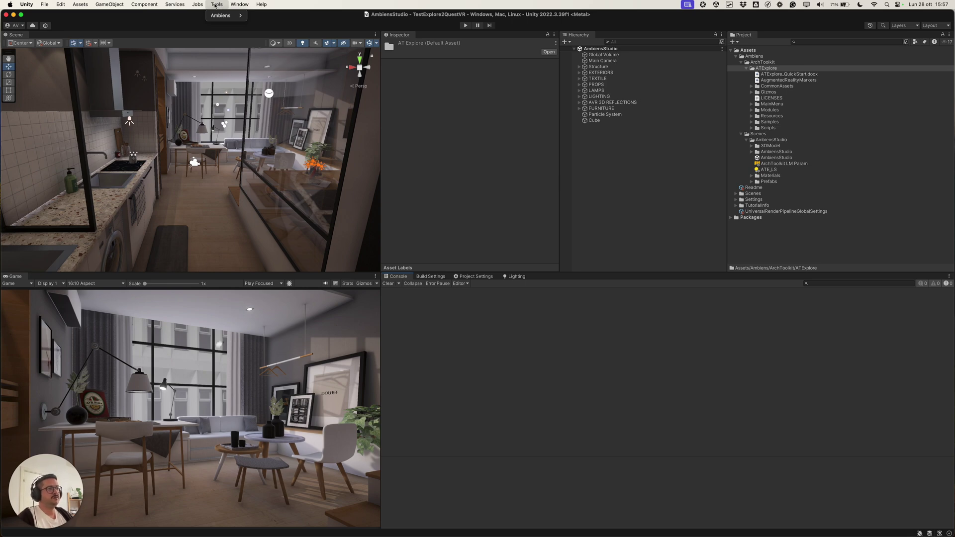
pyautogui.moveTo(222, 18)
pyautogui.moveTo(271, 16)
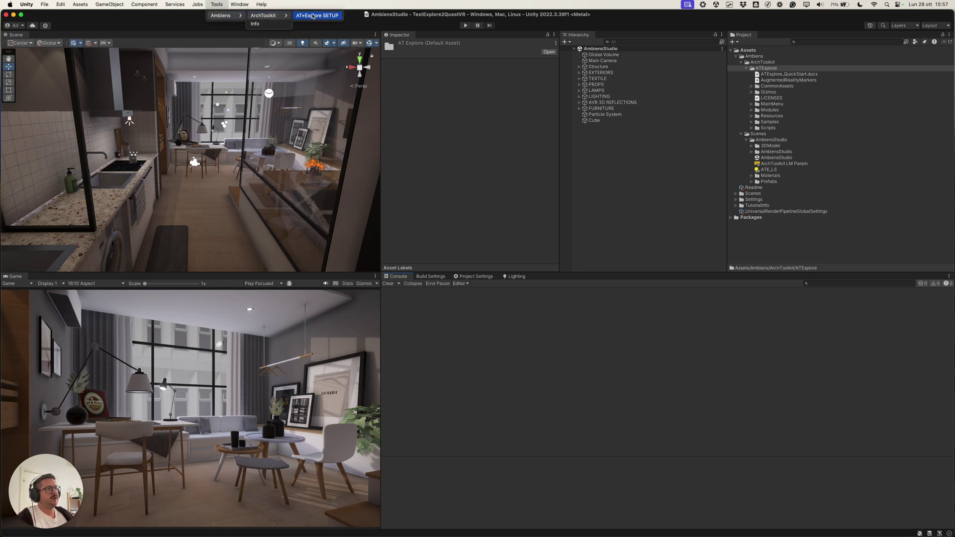
pyautogui.click(317, 17)
pyautogui.doubleClick(457, 19)
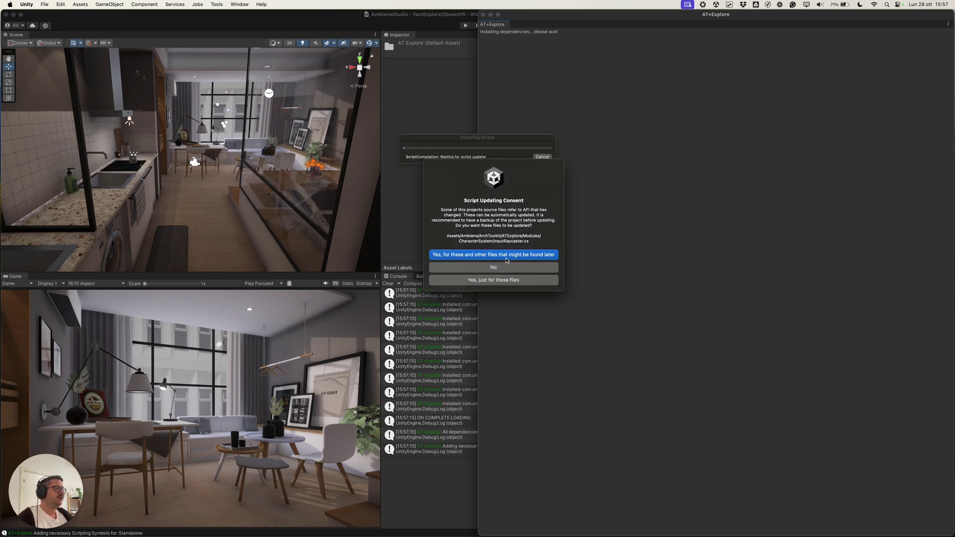
pyautogui.click(460, 255)
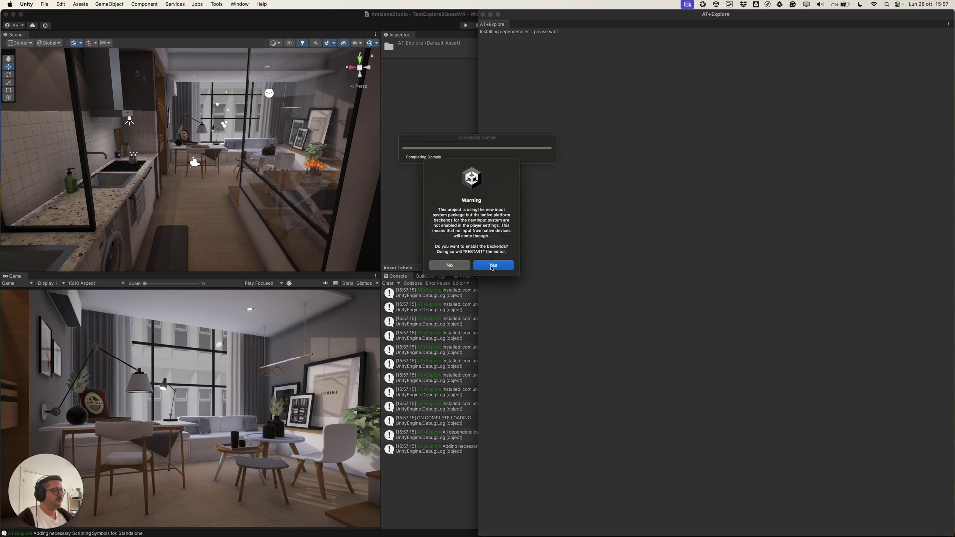
pyautogui.click(490, 266)
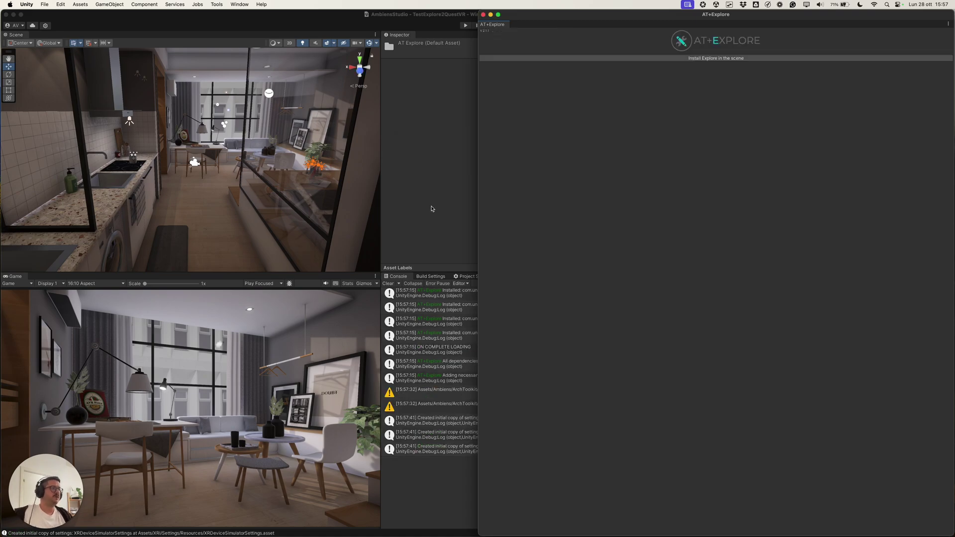
# Return to the AT+Explore panel and fly the Scene view toward the kitchen.
pyautogui.press('super+h')
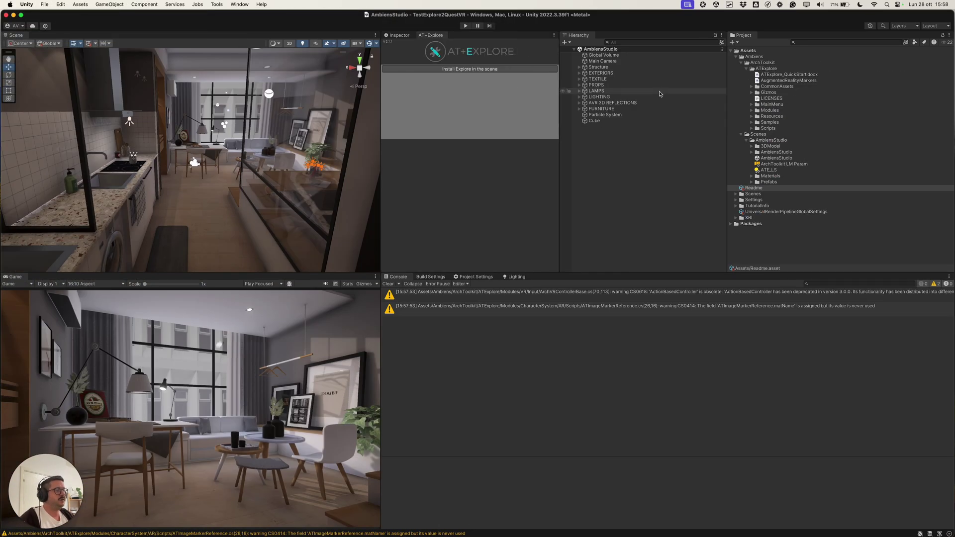
pyautogui.click(397, 35)
pyautogui.click(435, 36)
pyautogui.moveTo(236, 144)
pyautogui.mouseDown(button='right')
pyautogui.moveTo(233, 162)
pyautogui.moveTo(233, 151)
pyautogui.mouseUp(button='right')
pyautogui.press('w')
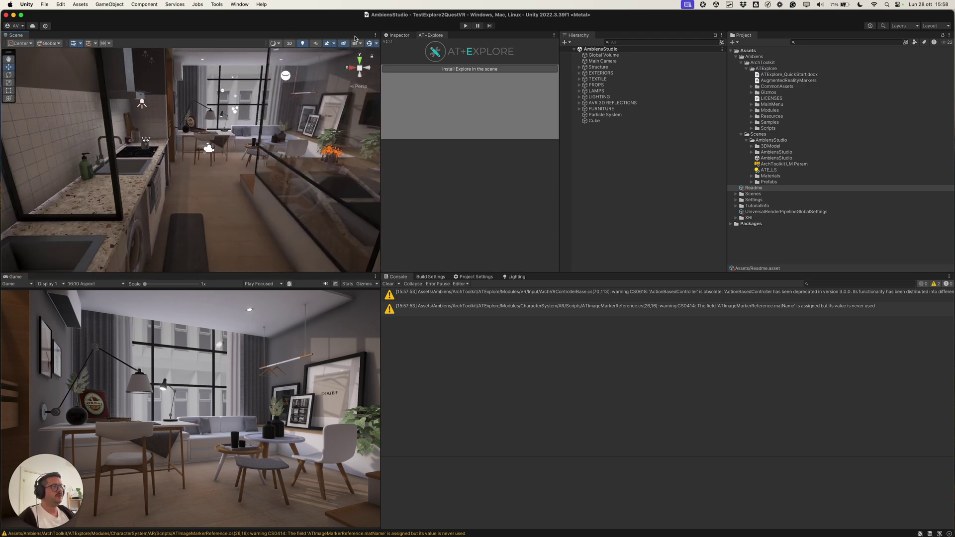
# Install Explore in the scene, check the new ATExplore MANAGER object, and show Scene options.
pyautogui.click(461, 70)
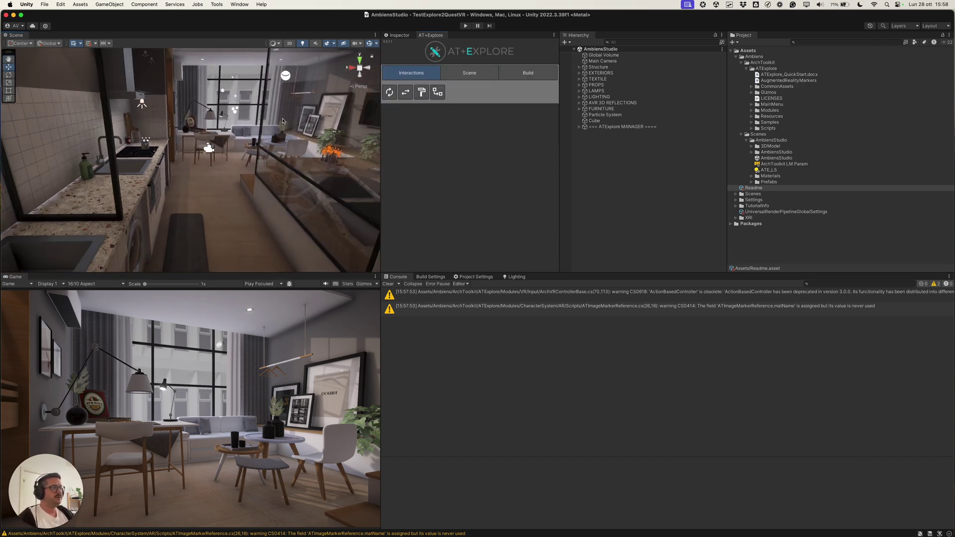
pyautogui.moveTo(261, 155); pyautogui.dragTo(262, 152, button='right')
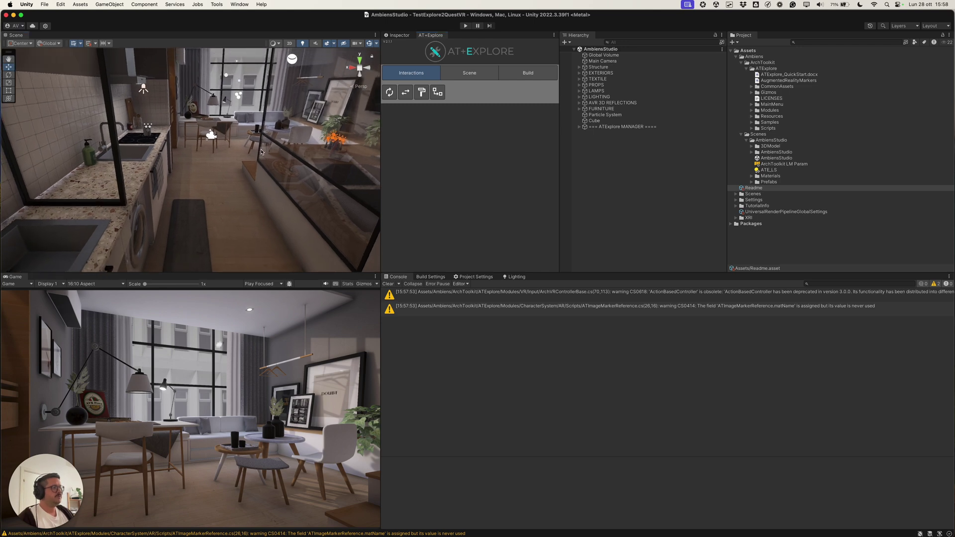
pyautogui.click(611, 134)
pyautogui.click(611, 130)
pyautogui.click(611, 200)
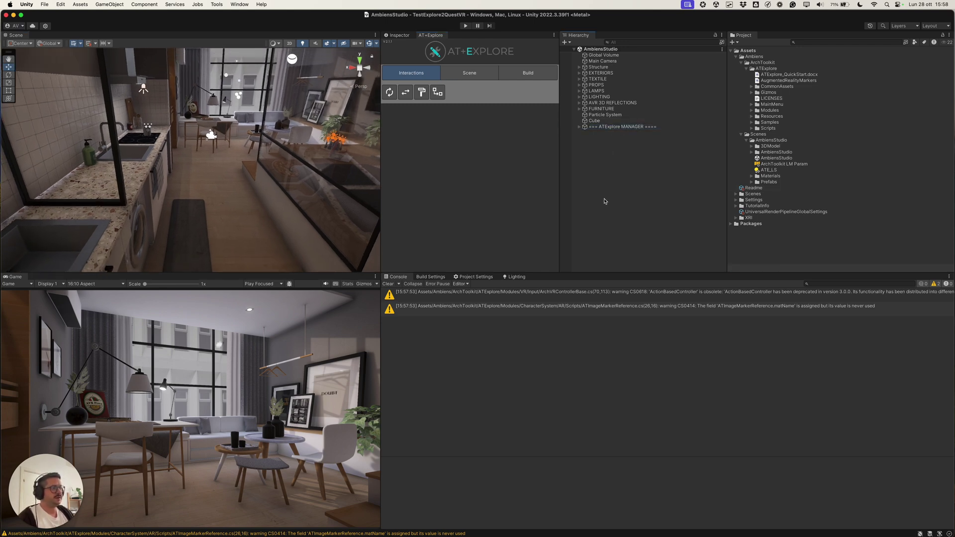
pyautogui.click(460, 73)
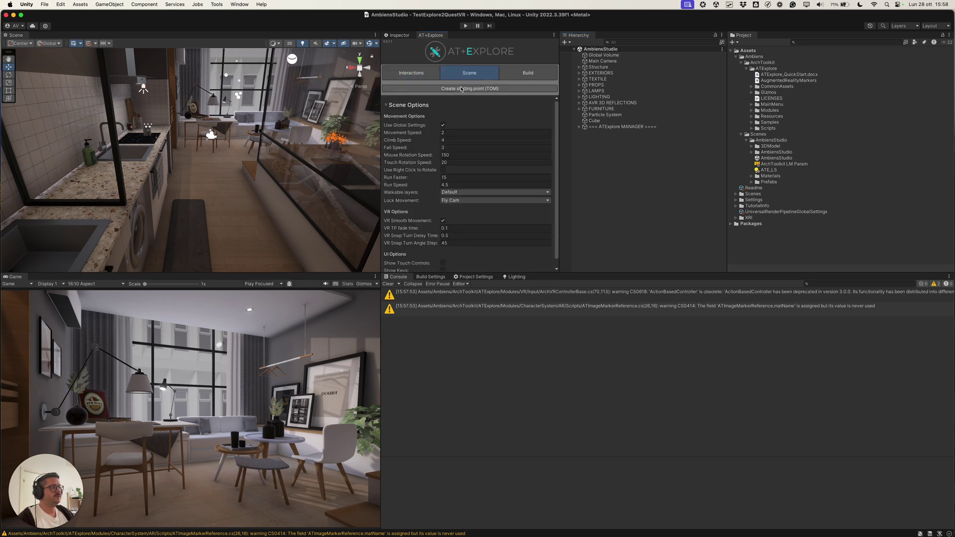
# Create the TOM starting point and place Tom(Clone) standing by the kitchen sink.
pyautogui.click(463, 89)
pyautogui.moveTo(188, 120); pyautogui.dragTo(194, 119)
pyautogui.moveTo(193, 120); pyautogui.dragTo(227, 155, button='right')
pyautogui.moveTo(227, 156); pyautogui.dragTo(217, 192)
pyautogui.moveTo(216, 192); pyautogui.dragTo(139, 129, button='right')
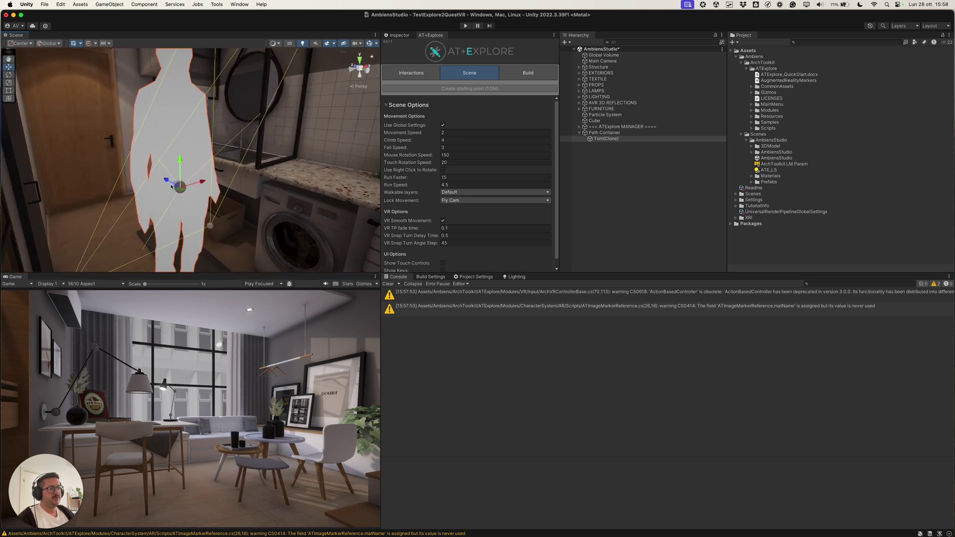
pyautogui.moveTo(164, 181); pyautogui.dragTo(237, 157, button='right')
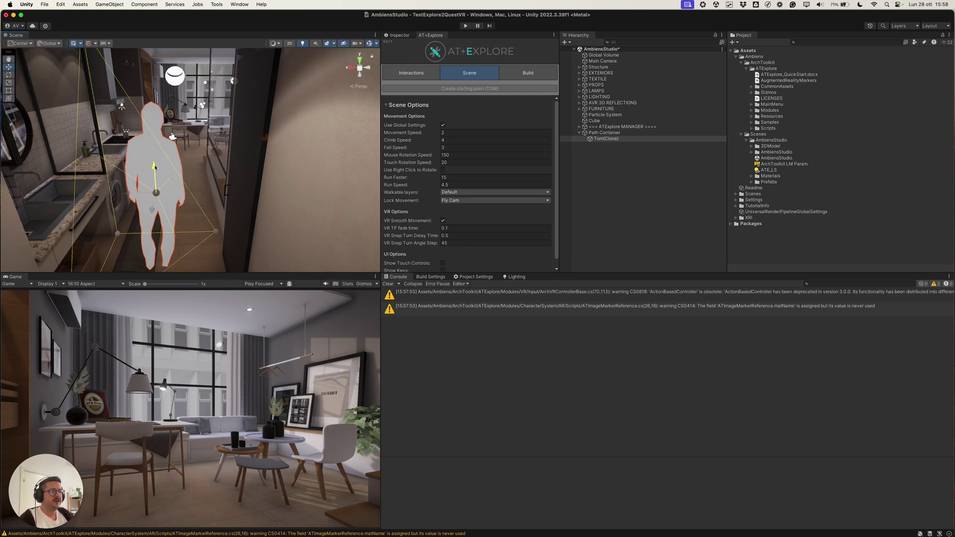
pyautogui.moveTo(110, 166); pyautogui.dragTo(139, 167, button='right')
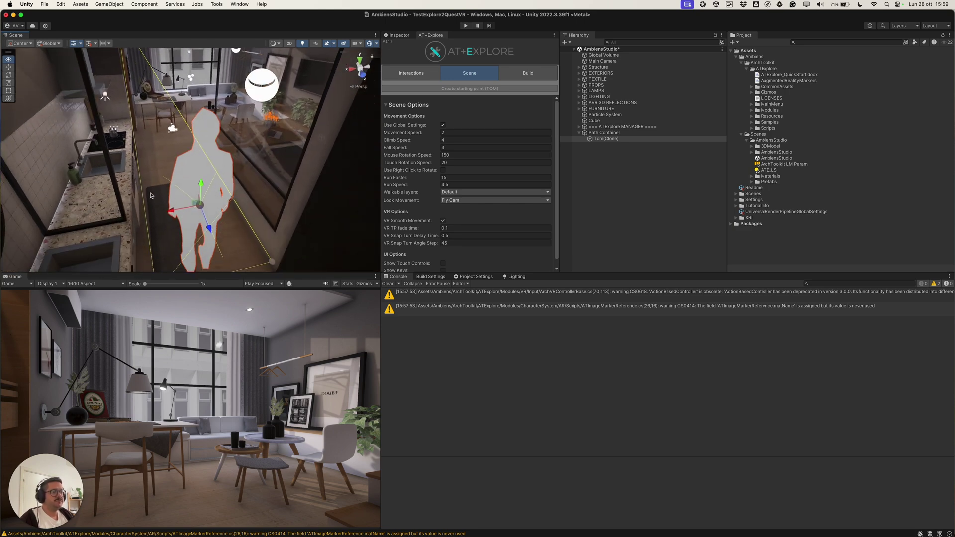
pyautogui.scroll(5, 144, 180)
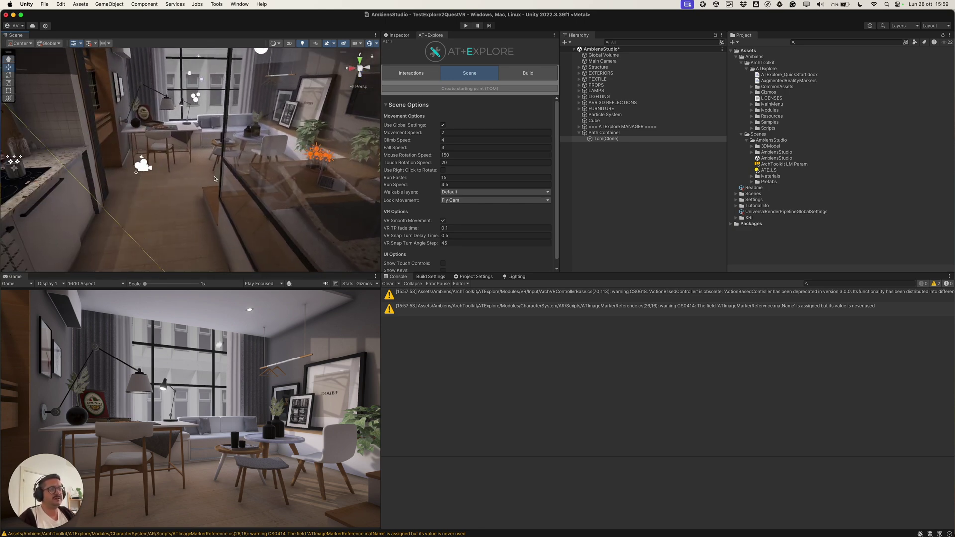
pyautogui.moveTo(179, 165); pyautogui.dragTo(209, 151, button='right')
# Select the Main Camera and untick its active checkbox so the Game view goes black.
pyautogui.click(194, 155)
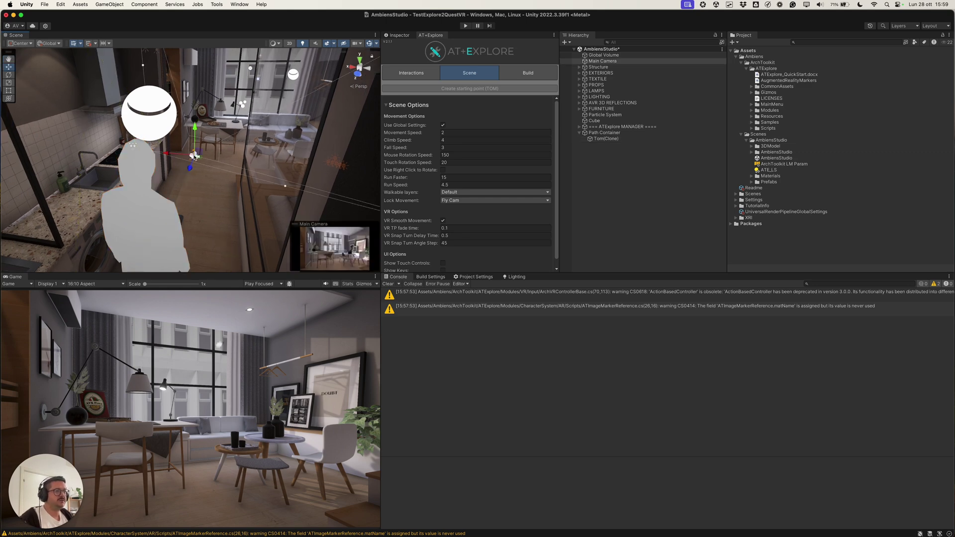
pyautogui.click(397, 36)
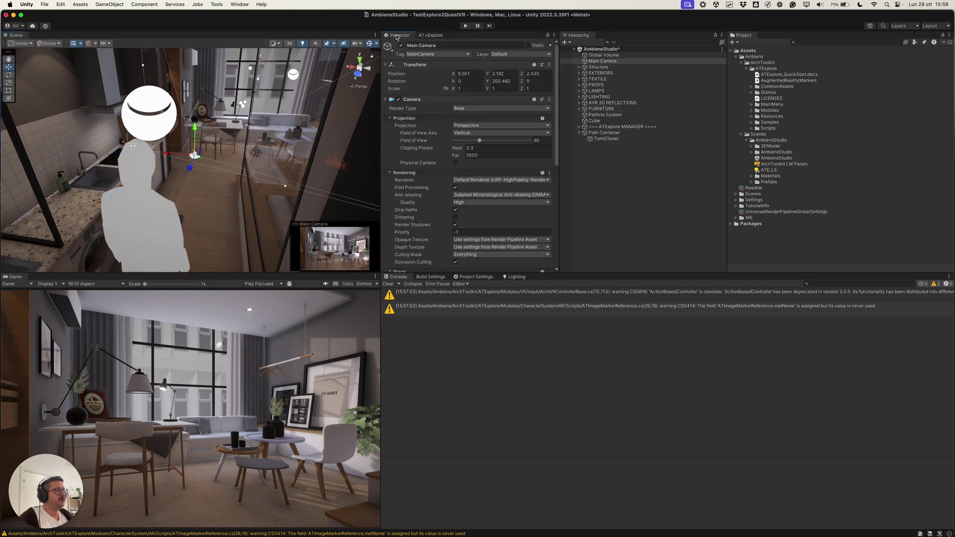
pyautogui.click(402, 45)
pyautogui.moveTo(240, 174); pyautogui.dragTo(380, 150, button='right')
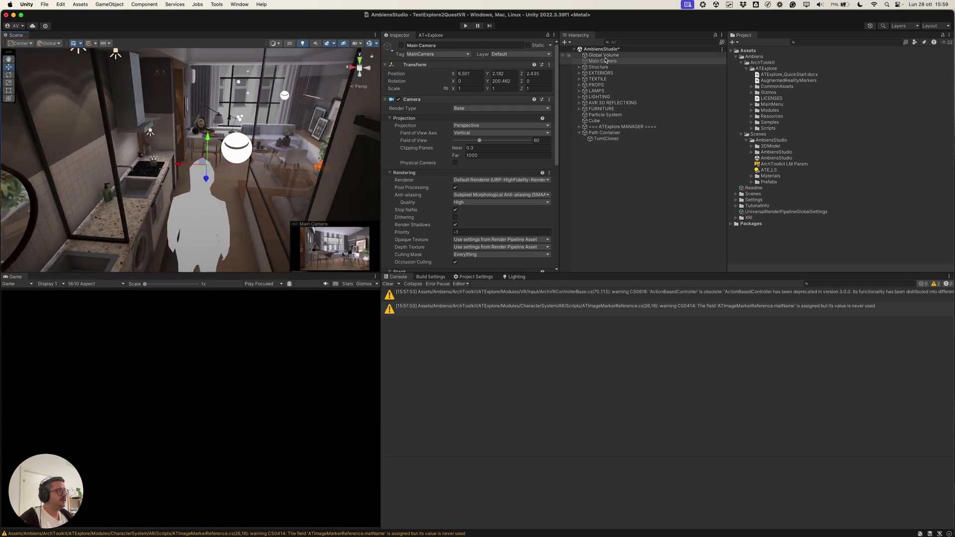
pyautogui.moveTo(259, 185); pyautogui.dragTo(124, 181, button='right')
# Open the AT+Explore Build tab and select the oculus quest build template.
pyautogui.click(429, 35)
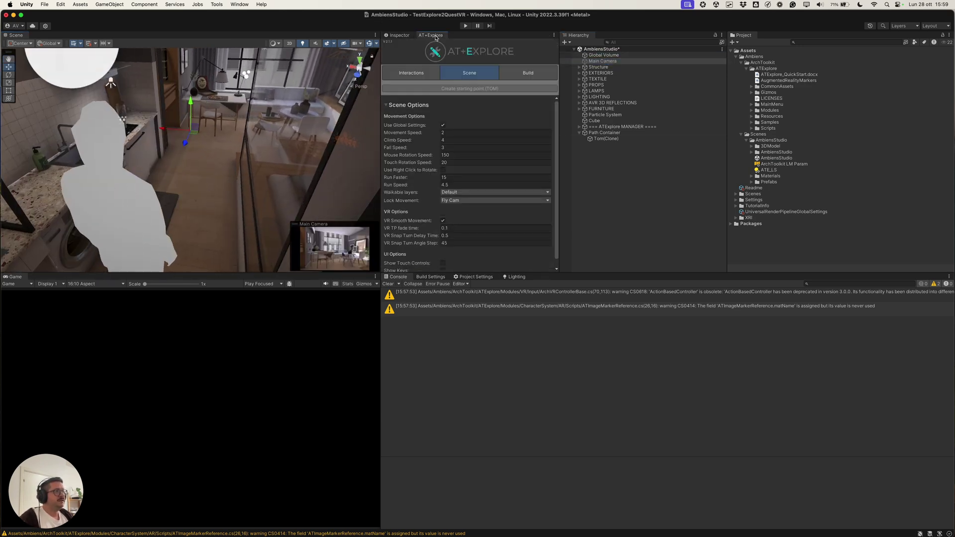
pyautogui.click(519, 73)
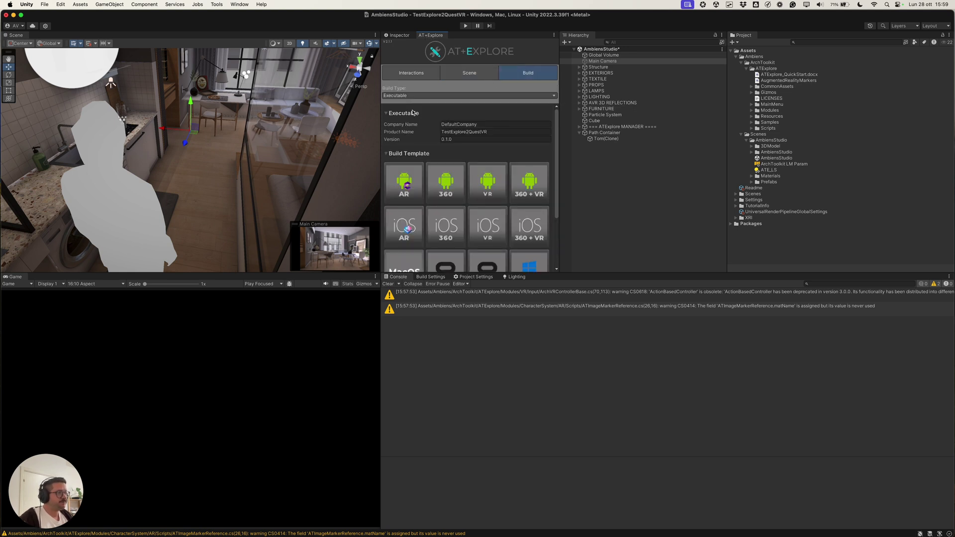
pyautogui.scroll(-3, 417, 119)
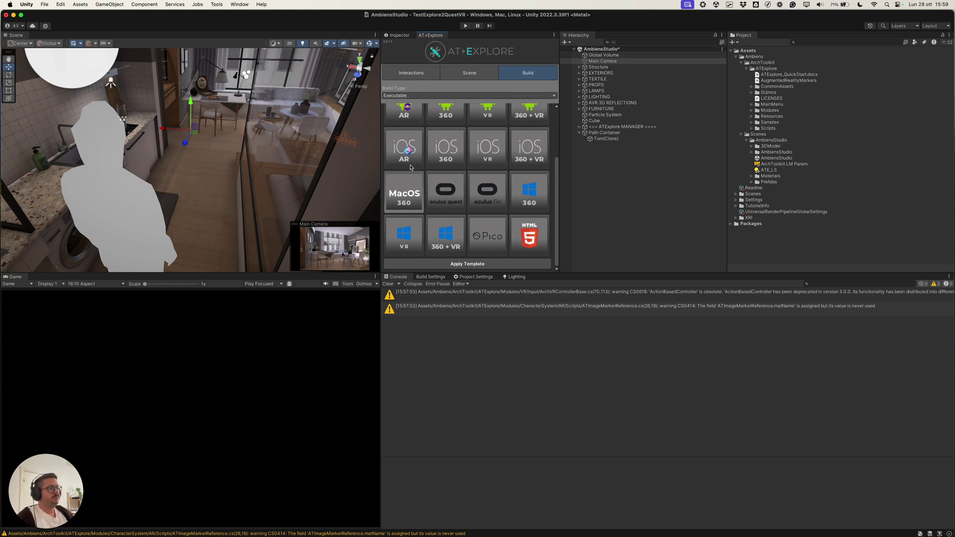
pyautogui.click(452, 194)
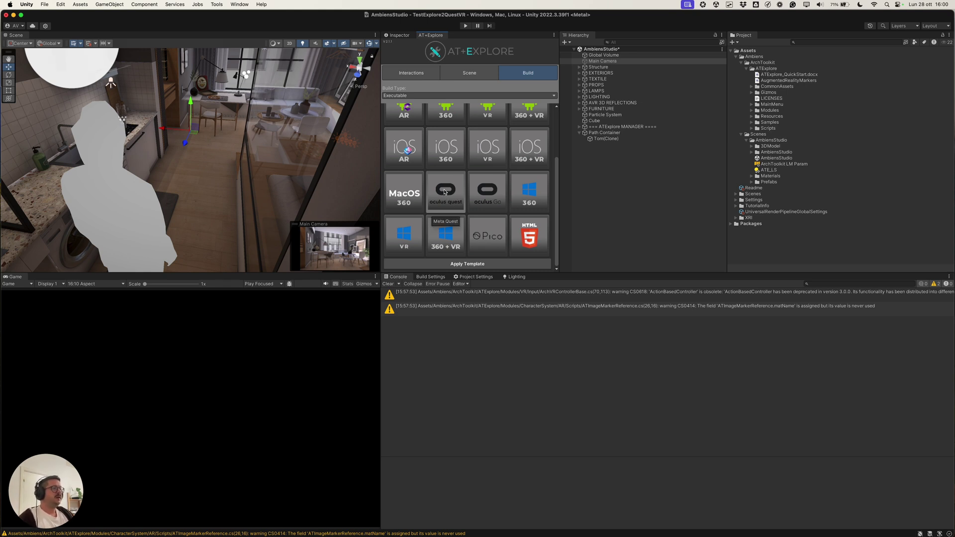
# Apply the oculus quest template and let the Android switch run until TMP Essential Resources import appears.
pyautogui.click(466, 265)
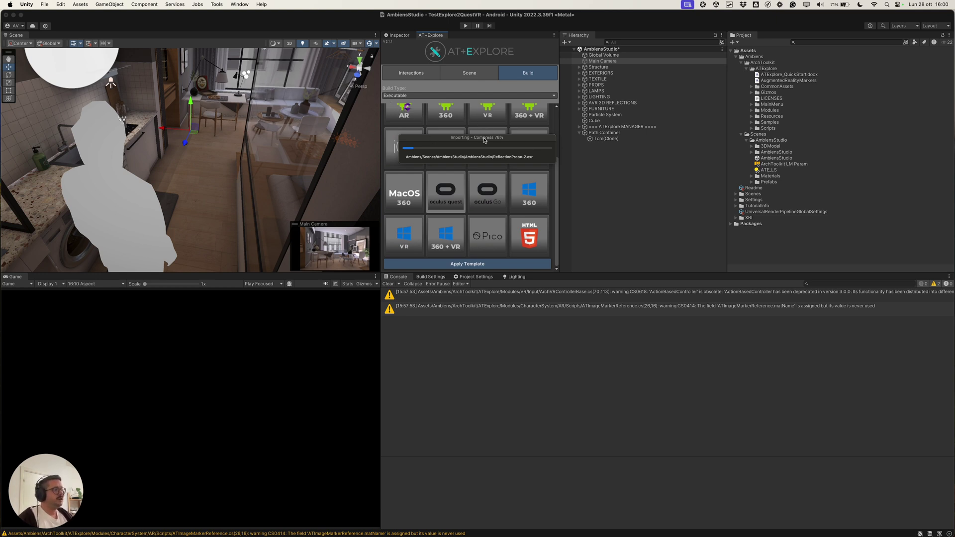
pyautogui.moveTo(485, 141); pyautogui.dragTo(482, 136)
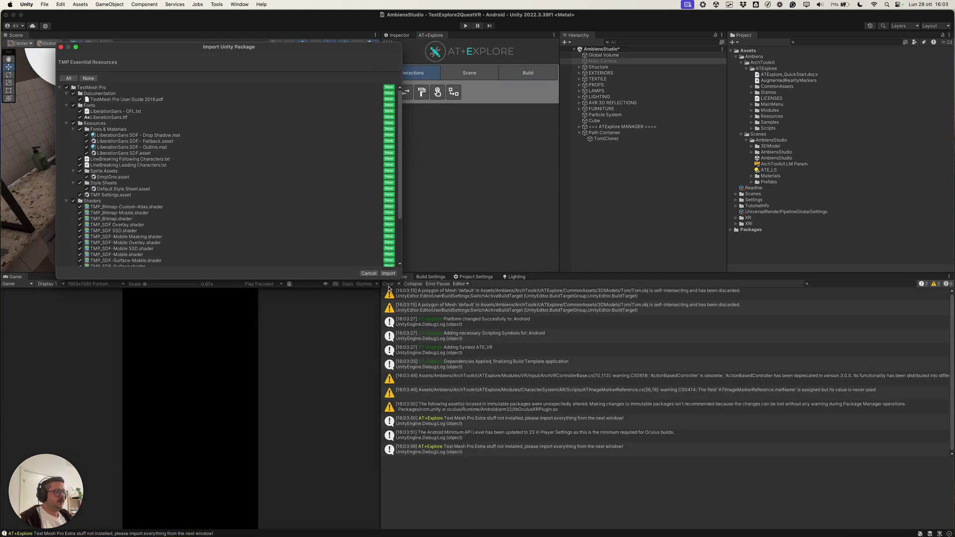
# Clear the Console, collapse the TMP Essential Resources folder list, and import the package.
pyautogui.click(388, 284)
pyautogui.moveTo(243, 50); pyautogui.dragTo(193, 62)
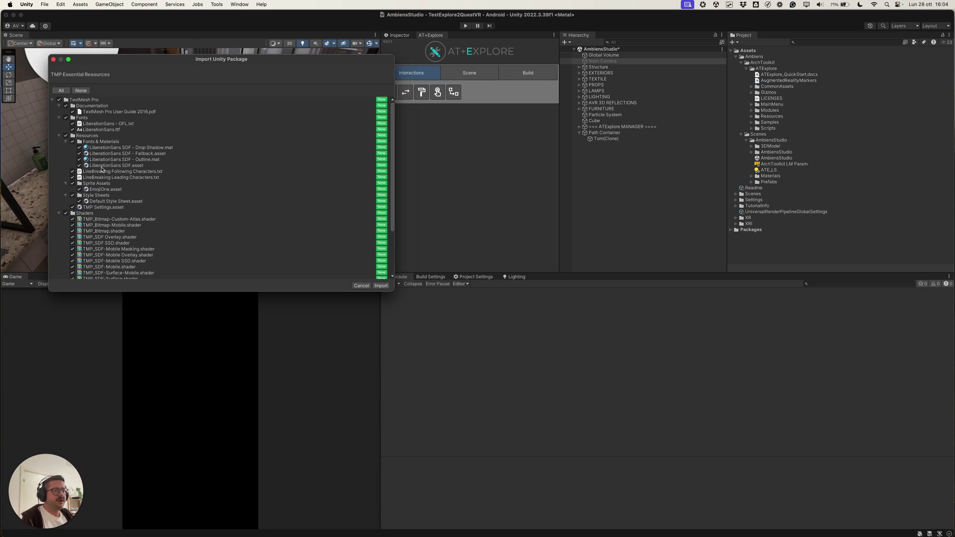
pyautogui.click(53, 100)
pyautogui.click(53, 100)
pyautogui.click(60, 106)
pyautogui.click(59, 112)
pyautogui.click(58, 118)
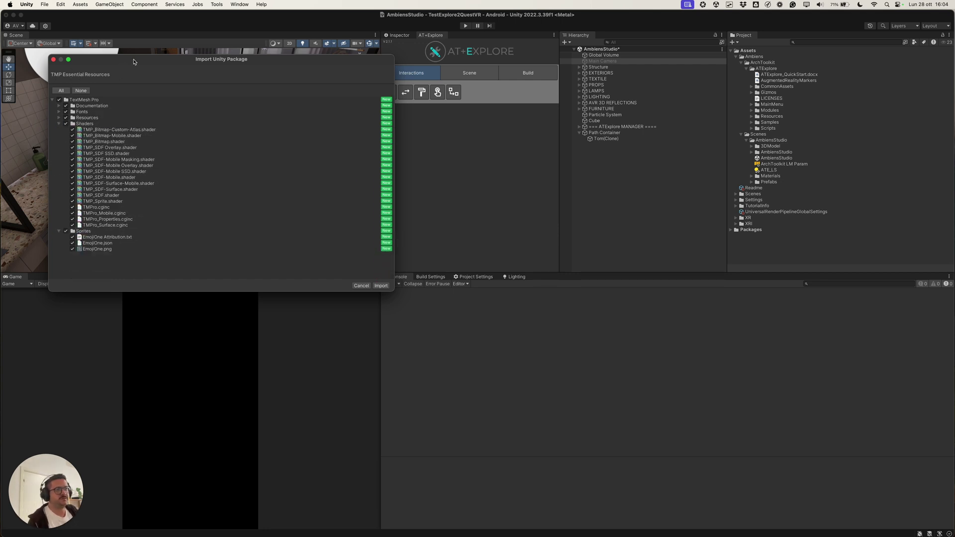
pyautogui.moveTo(134, 62); pyautogui.dragTo(139, 60)
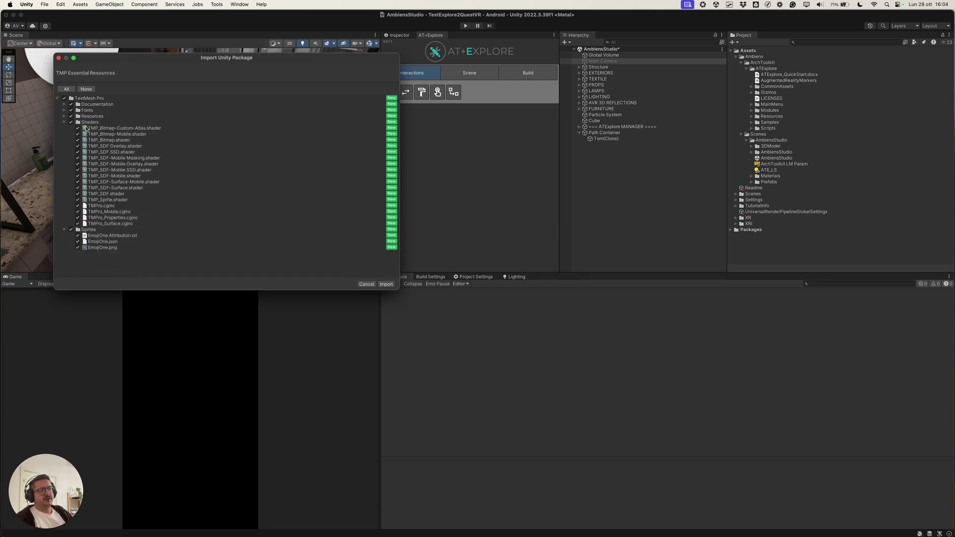
pyautogui.click(64, 123)
pyautogui.click(64, 128)
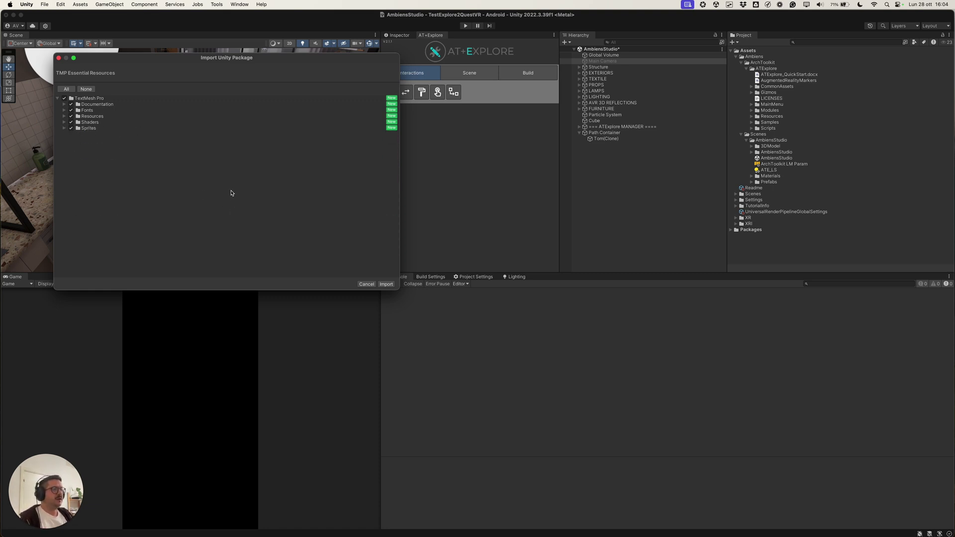
pyautogui.click(386, 284)
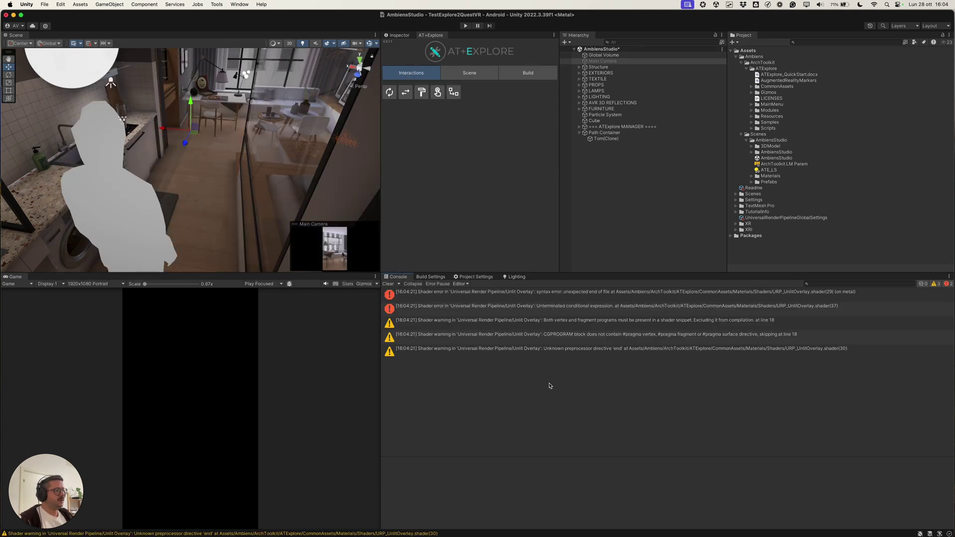
# Clear the URP shader errors and show AT+Explore's Build tab for product TestExplore2QuestVR.
pyautogui.click(388, 284)
pyautogui.moveTo(259, 164); pyautogui.dragTo(227, 185, button='right')
pyautogui.click(587, 198)
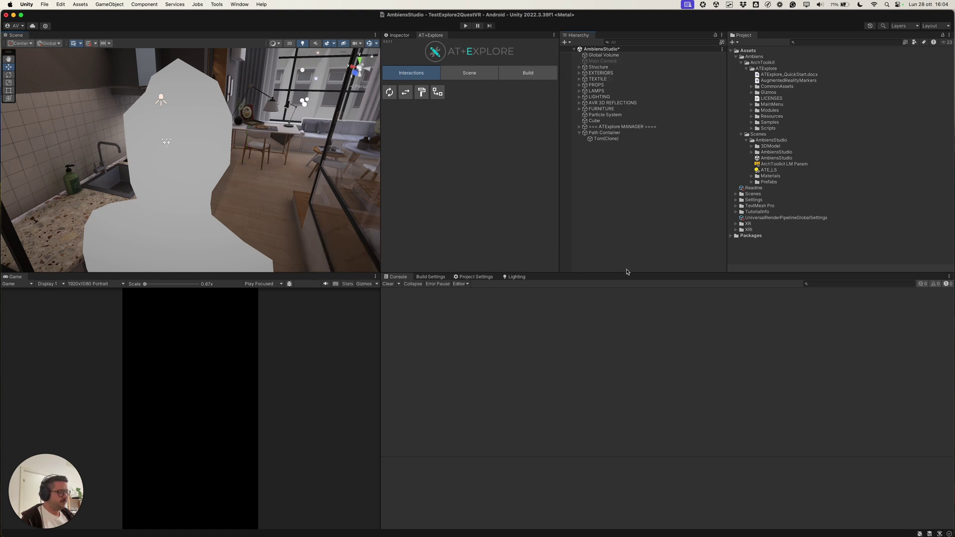
pyautogui.click(515, 77)
pyautogui.scroll(-5, 417, 164)
pyautogui.scroll(5, 432, 208)
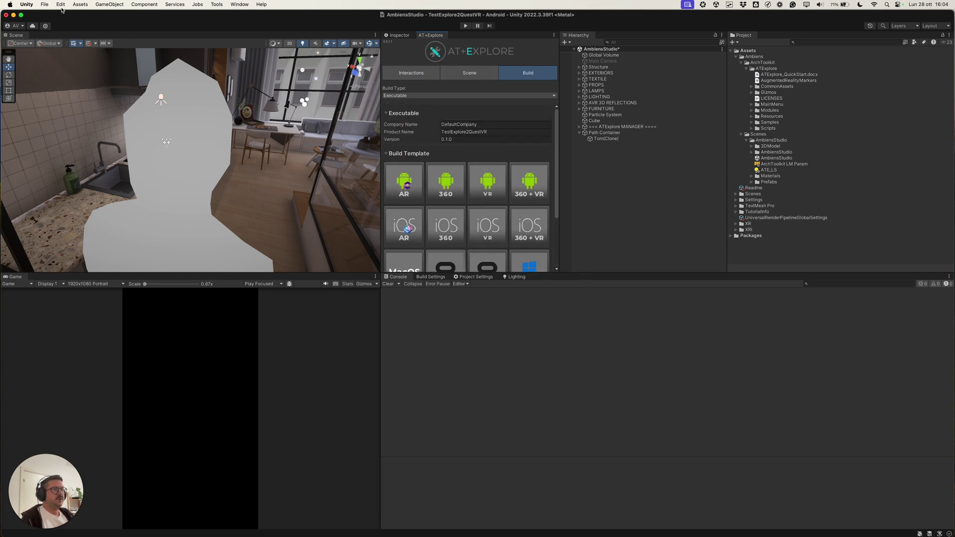
# In Project Settings > Player, replace the company name DefaultCompany with Ambiens.
pyautogui.click(44, 4)
pyautogui.moveTo(59, 4)
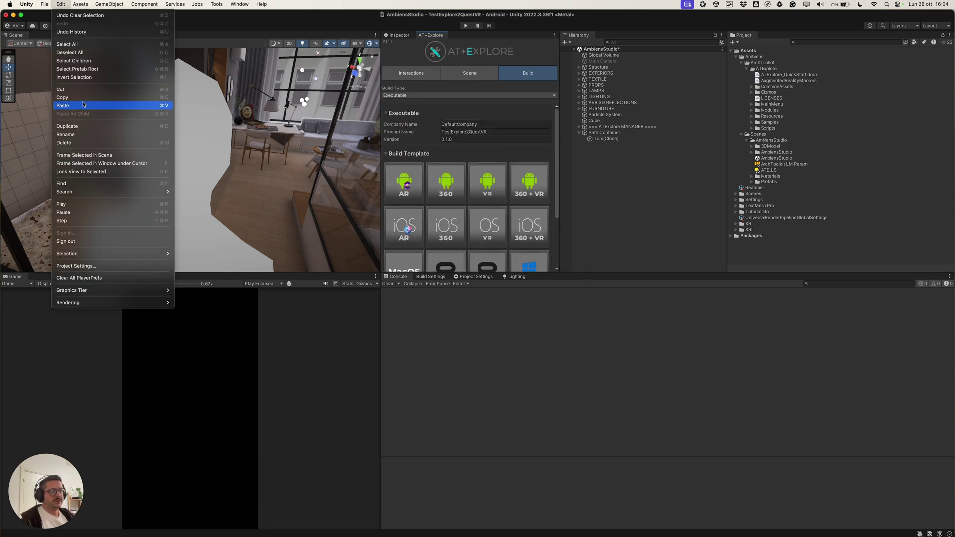
pyautogui.click(104, 267)
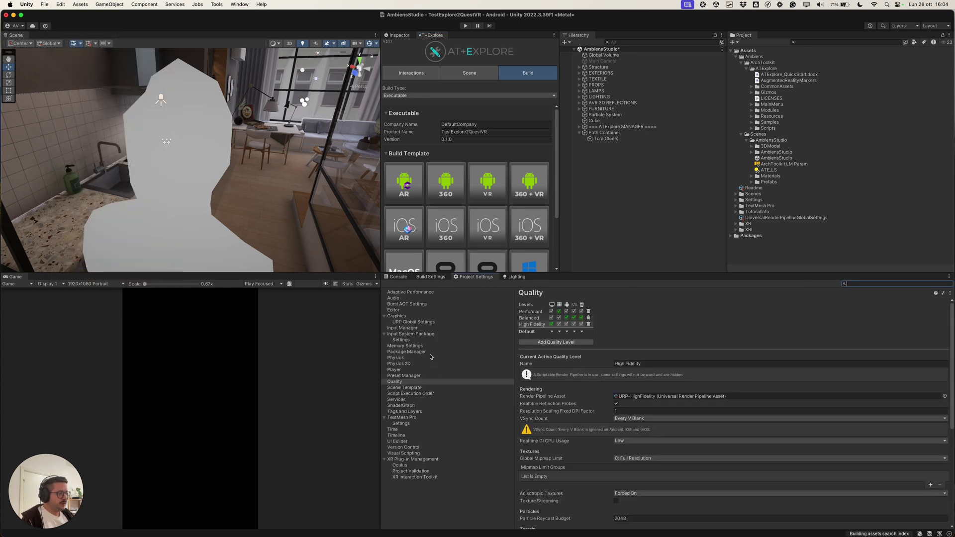
pyautogui.click(396, 369)
pyautogui.click(650, 305)
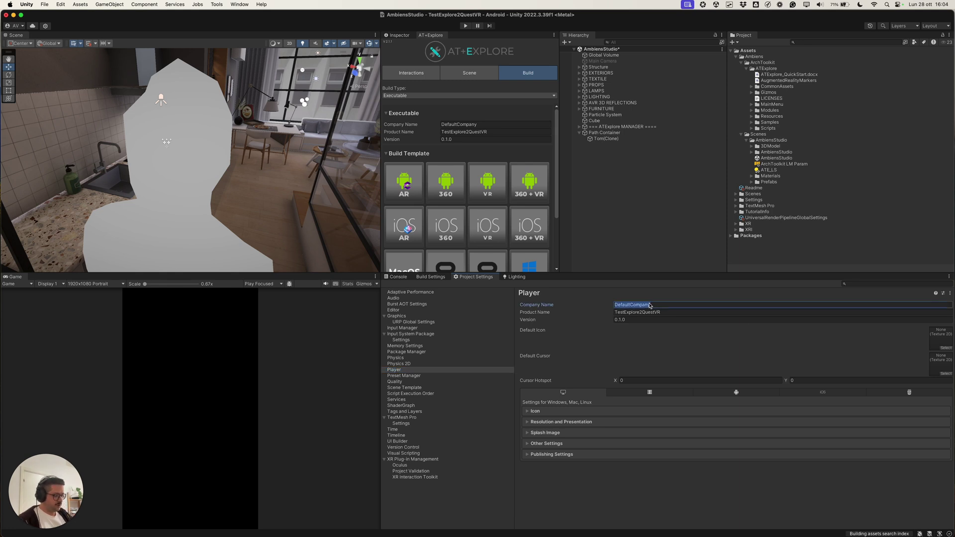
pyautogui.write('Ambiens')
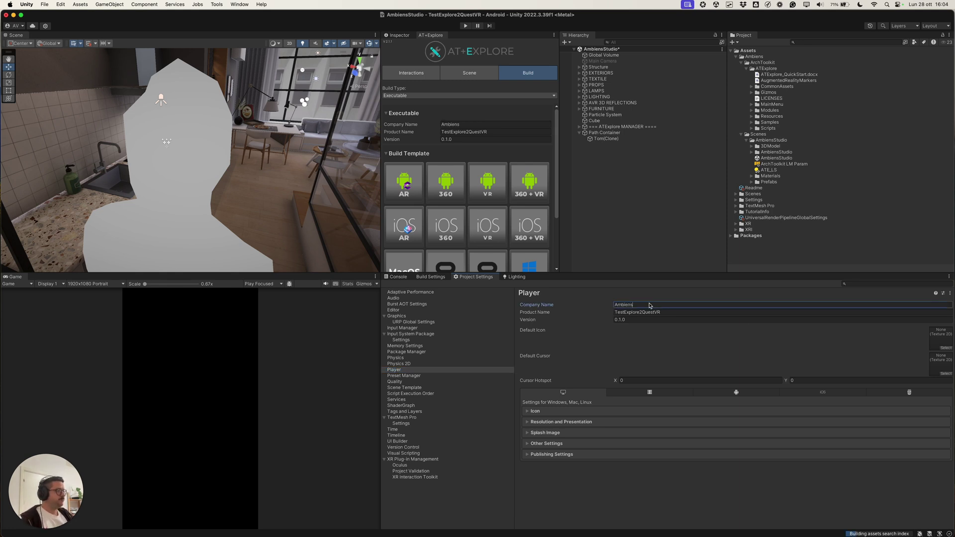
# Leave Override Default Bundle Identifier off in Other Settings and collapse the section.
pyautogui.click(531, 444)
pyautogui.scroll(-10, 563, 413)
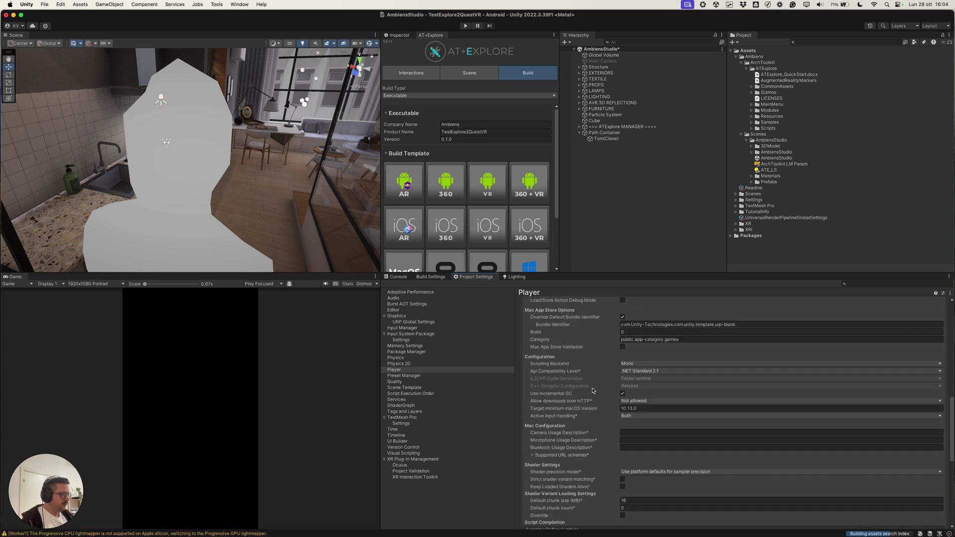
pyautogui.scroll(3, 610, 386)
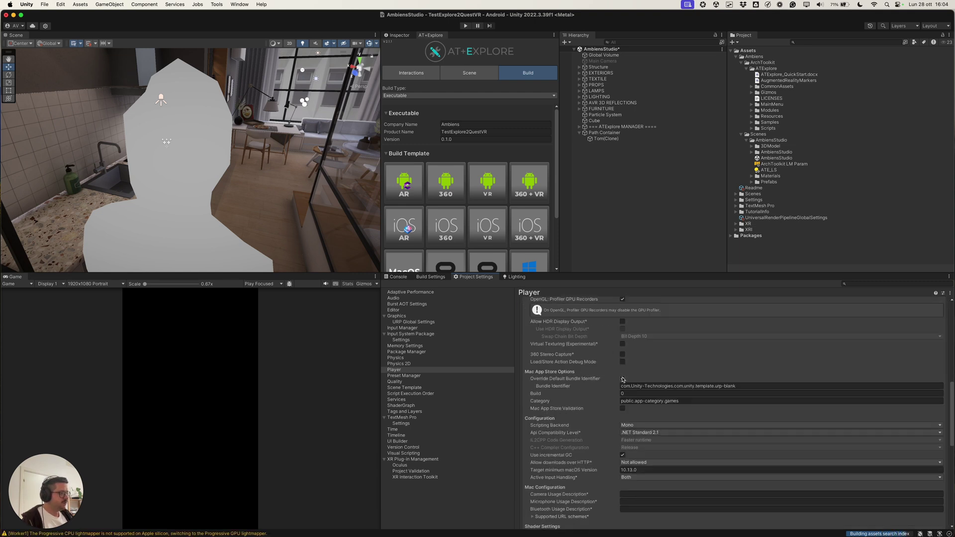
pyautogui.click(622, 379)
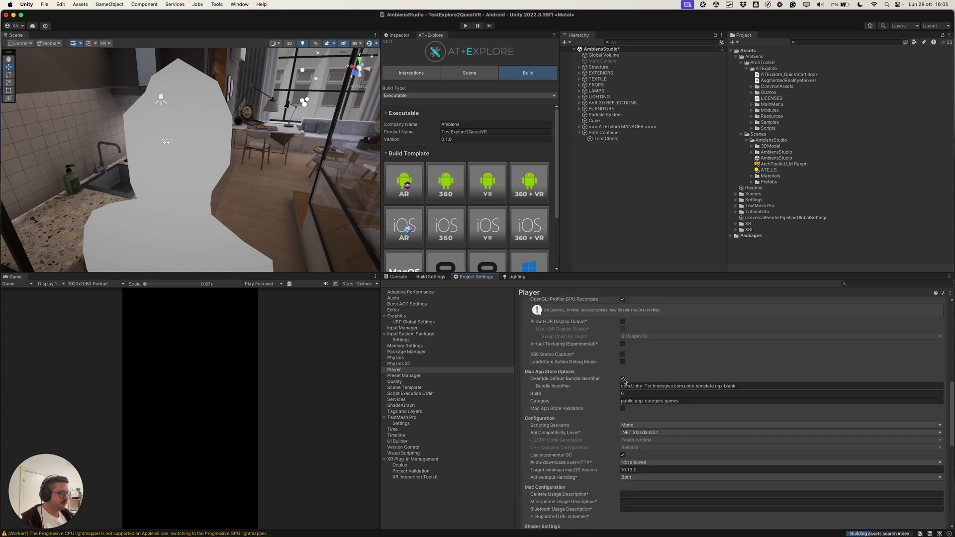
pyautogui.click(622, 379)
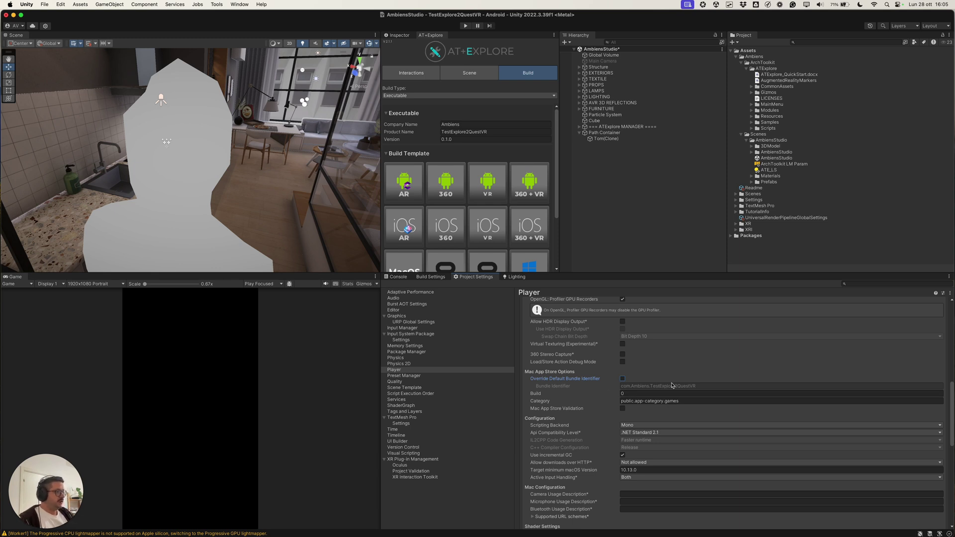
pyautogui.scroll(15, 664, 387)
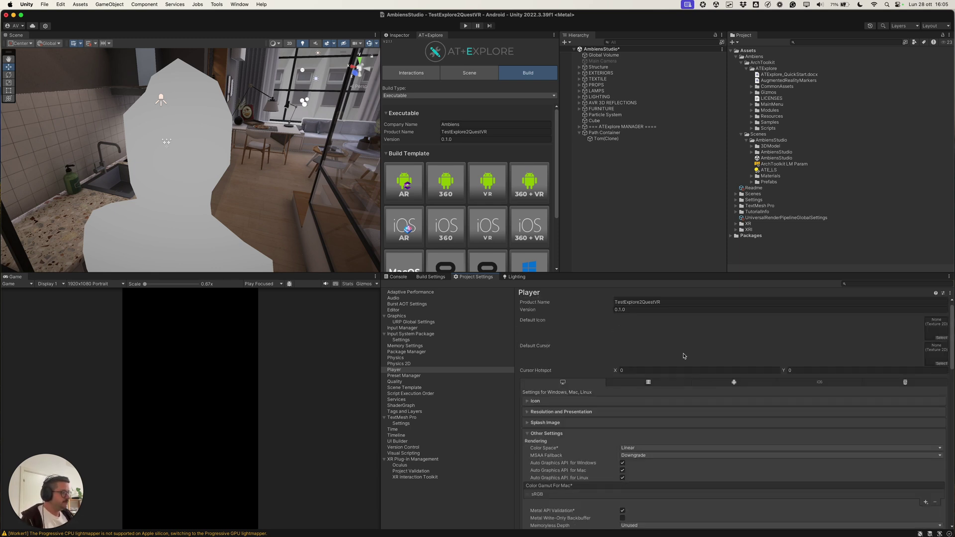
pyautogui.scroll(2, 677, 353)
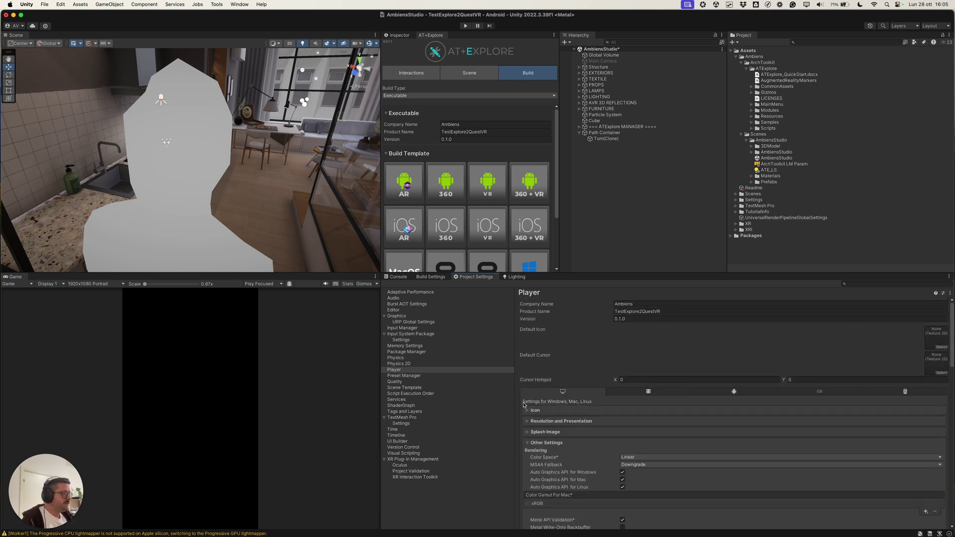
pyautogui.click(532, 444)
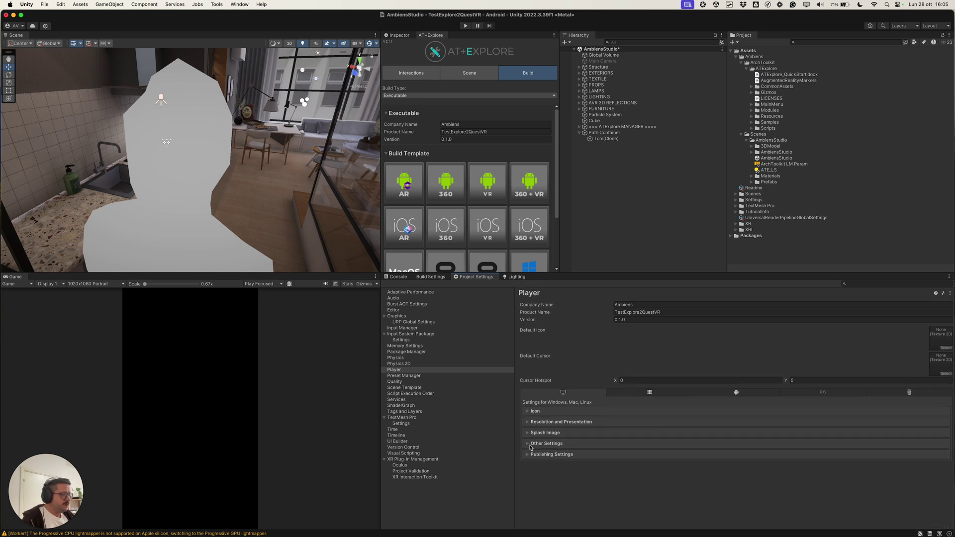
pyautogui.click(401, 363)
pyautogui.click(401, 369)
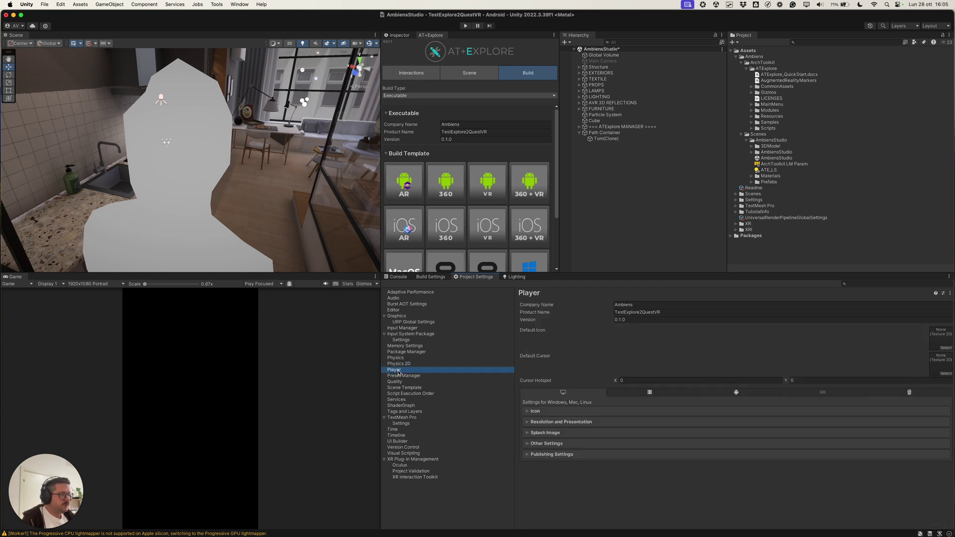
# Return AT+Explore to Interactions and save the AmbiensStudio scene.
pyautogui.click(452, 77)
pyautogui.click(409, 73)
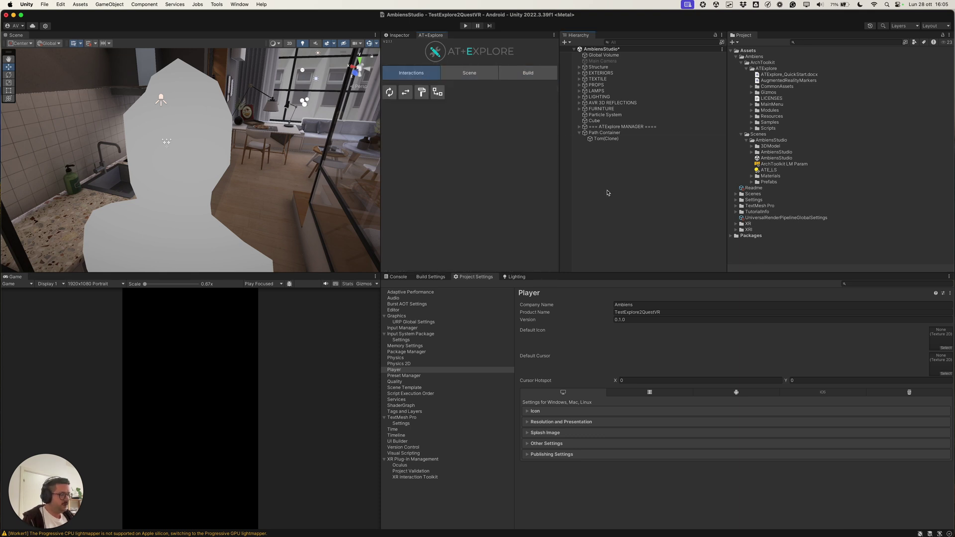
pyautogui.press('super+s')
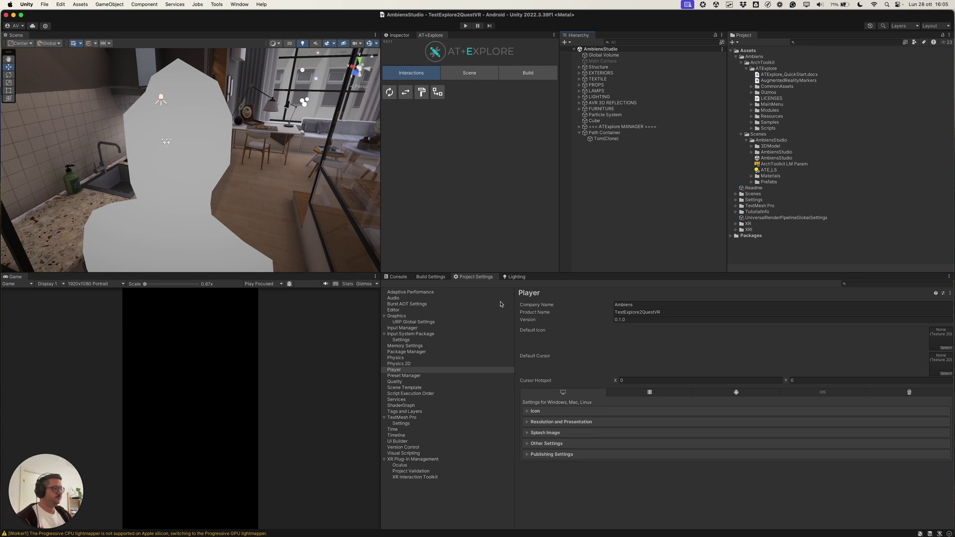
# Open Build Settings for Android, keeping Default device as the run device.
pyautogui.click(433, 277)
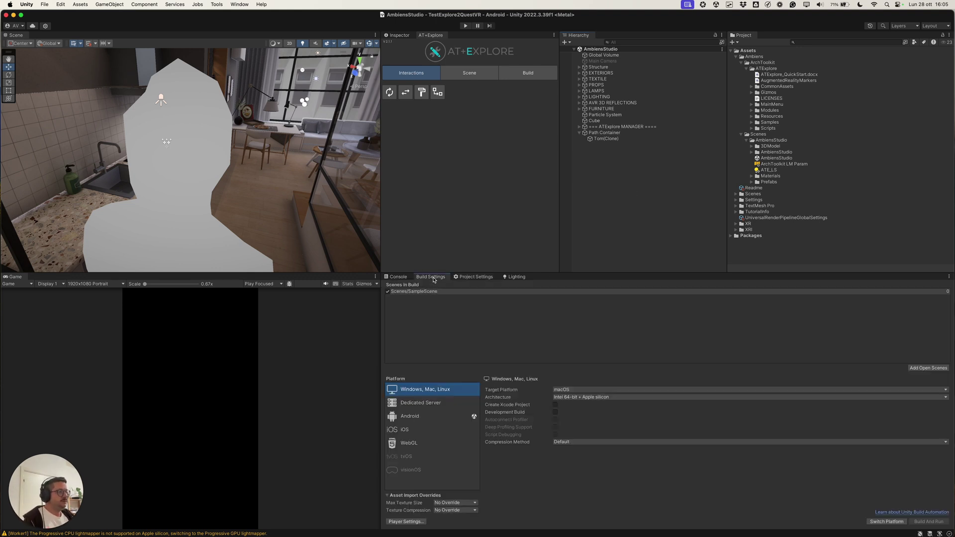
pyautogui.click(415, 415)
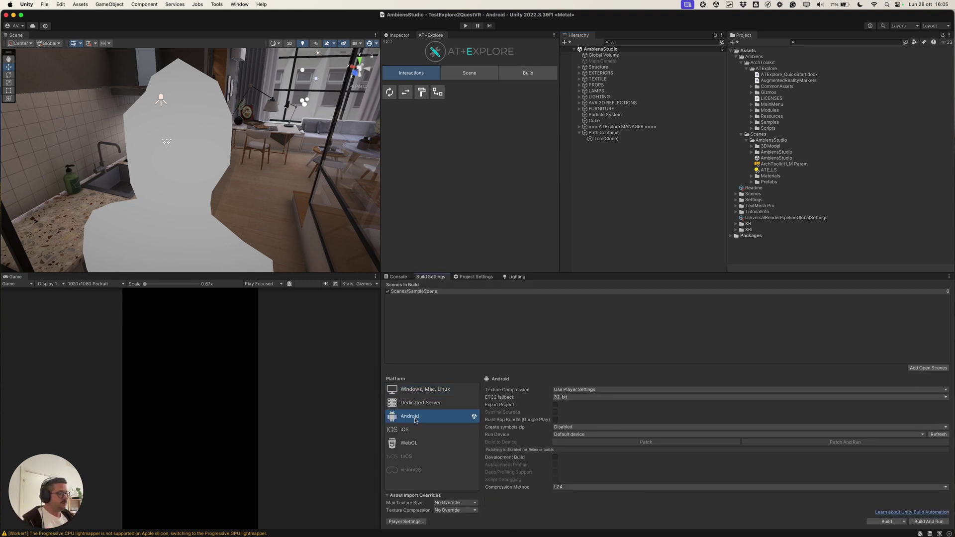
pyautogui.click(939, 435)
pyautogui.click(903, 435)
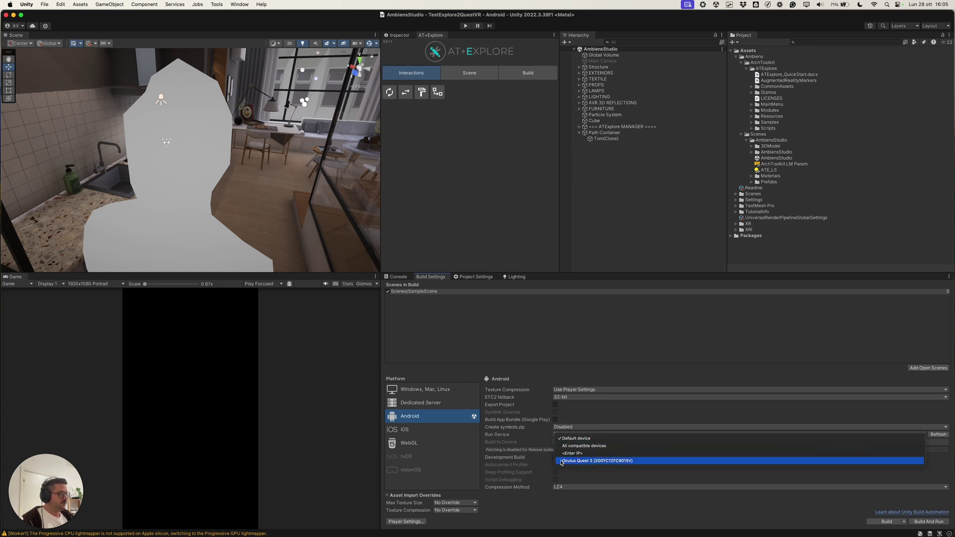
pyautogui.click(514, 436)
pyautogui.click(590, 437)
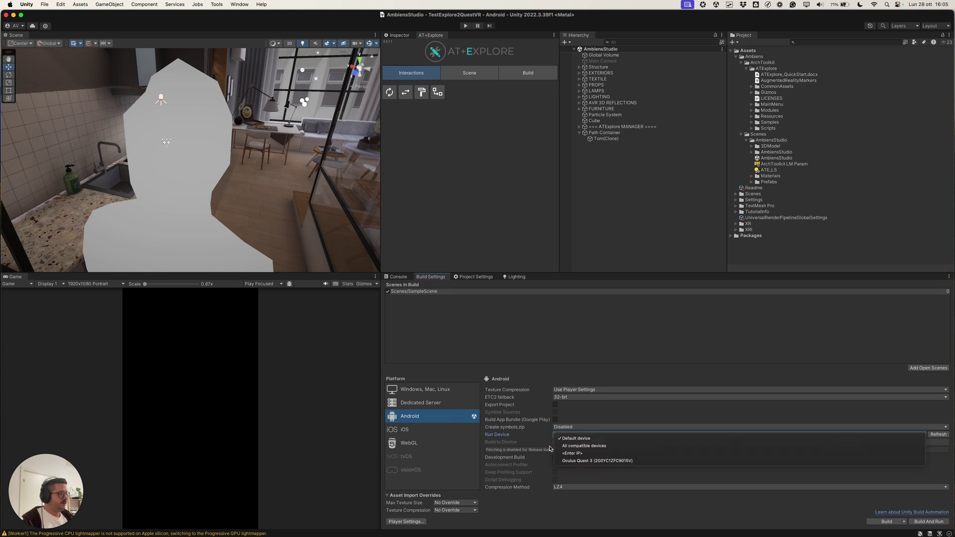
pyautogui.click(434, 293)
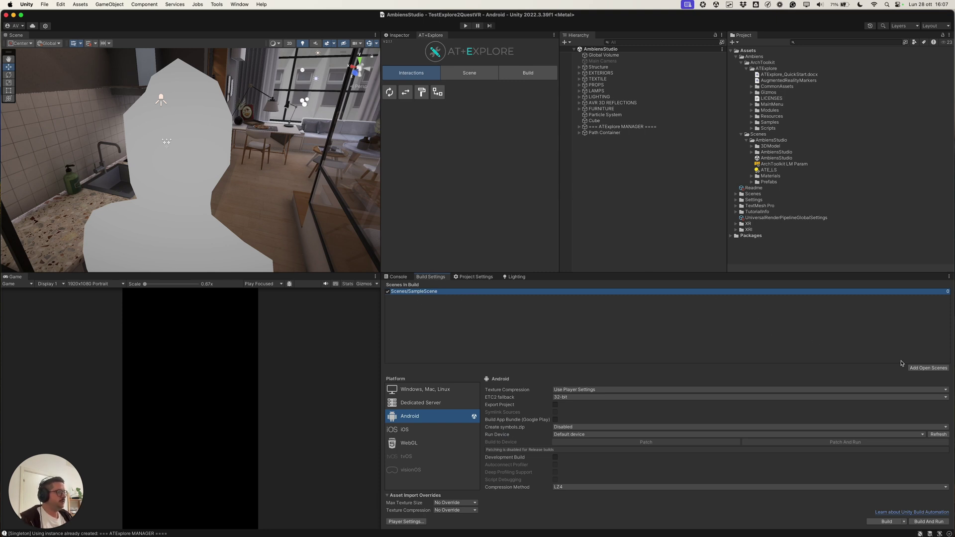
# Add the AmbiensStudio scene to Scenes In Build and delete SampleScene from the list.
pyautogui.click(929, 368)
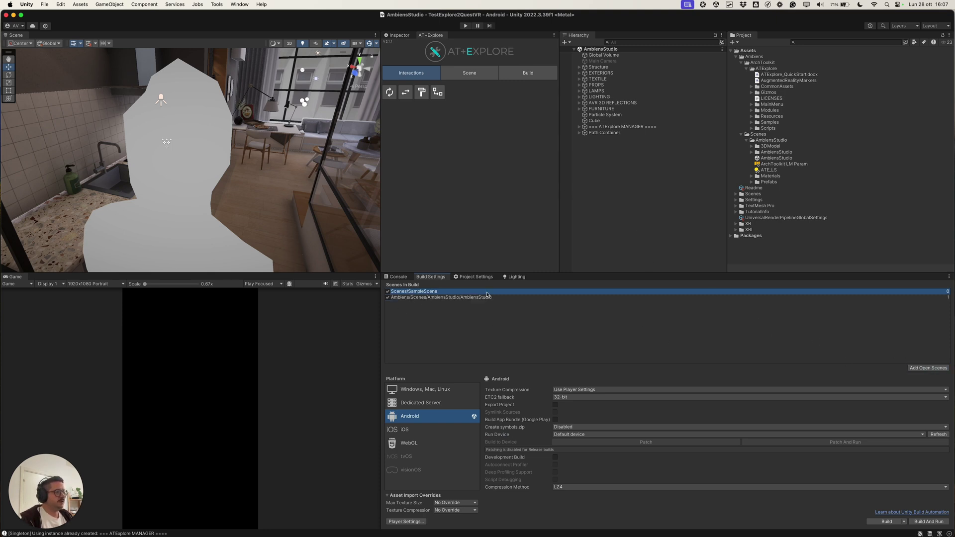
pyautogui.click(440, 297)
pyautogui.click(428, 292)
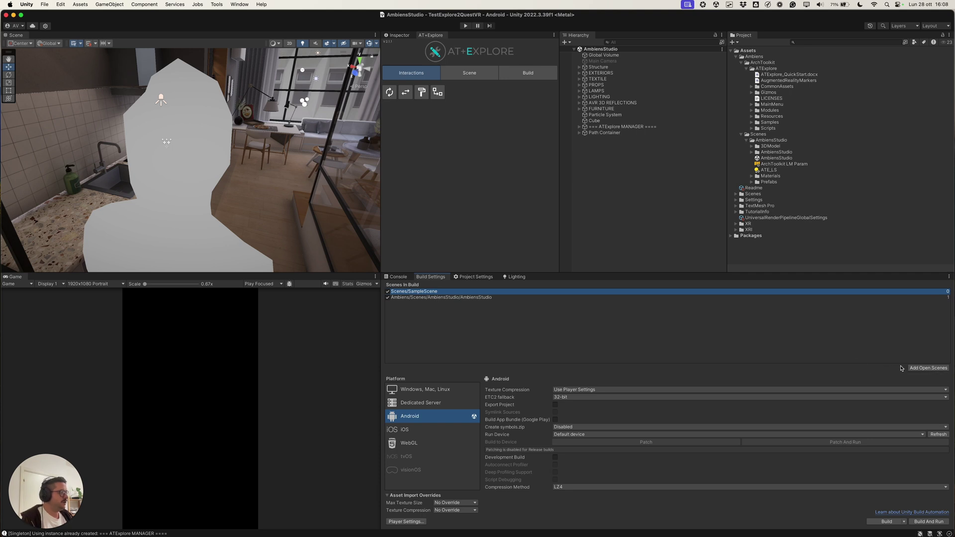
pyautogui.click(406, 299)
pyautogui.click(407, 292)
pyautogui.press('Delete')
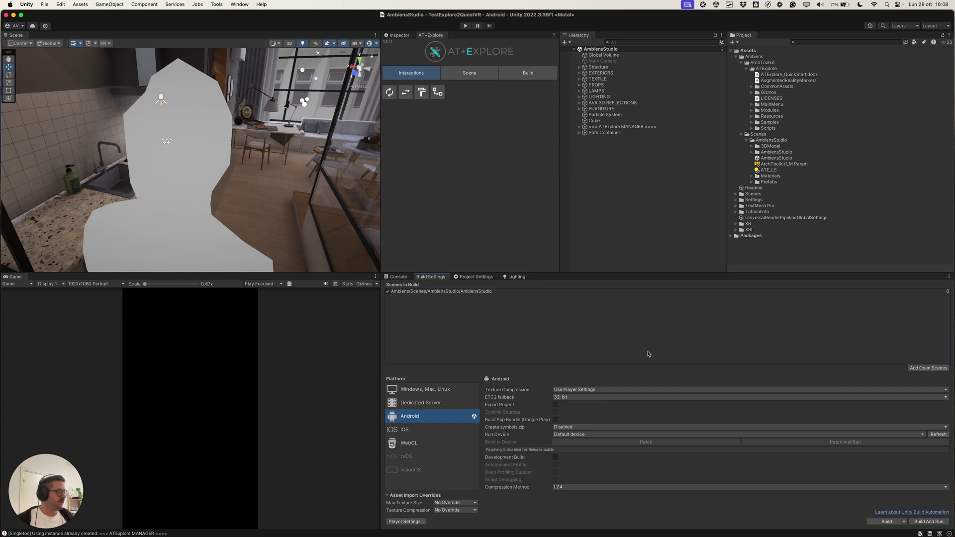
# Build and run for Android, replacing the existing build001.apk.
pyautogui.click(928, 523)
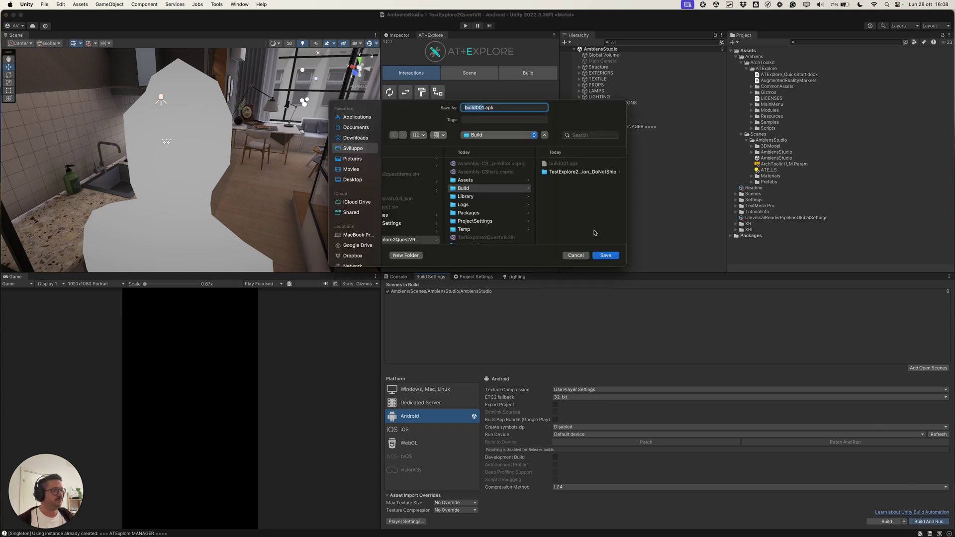
pyautogui.click(607, 256)
pyautogui.click(500, 222)
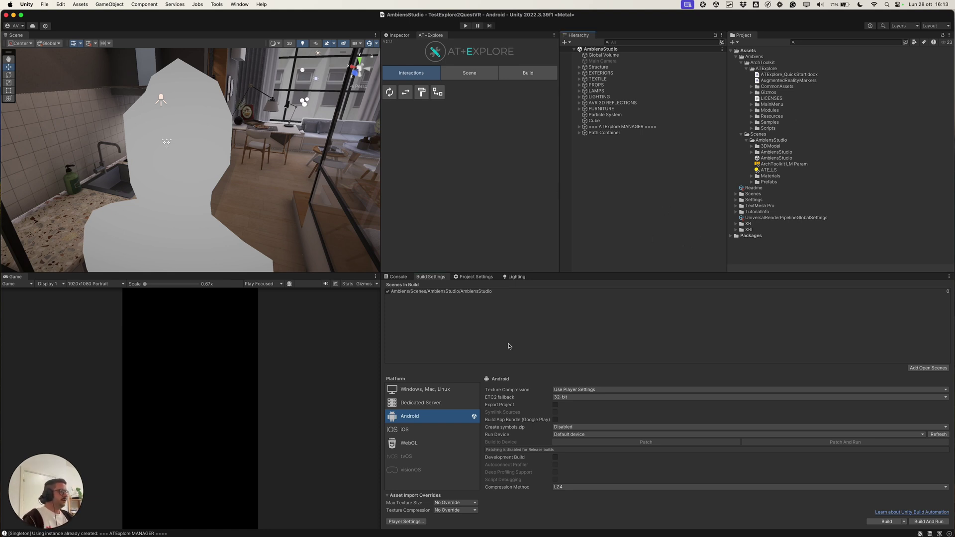
# Delete the Balanced and Performant quality levels, leaving only High Fidelity.
pyautogui.click(476, 277)
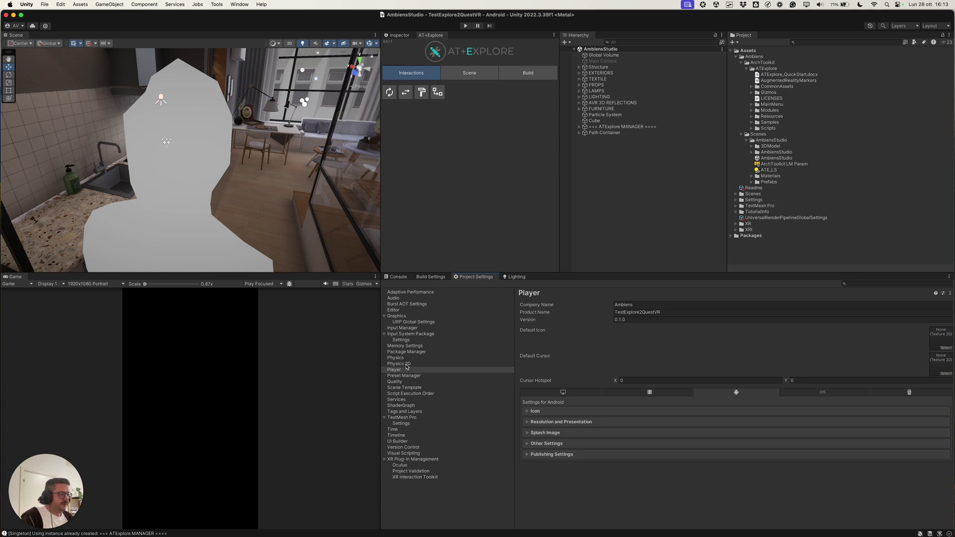
pyautogui.click(402, 382)
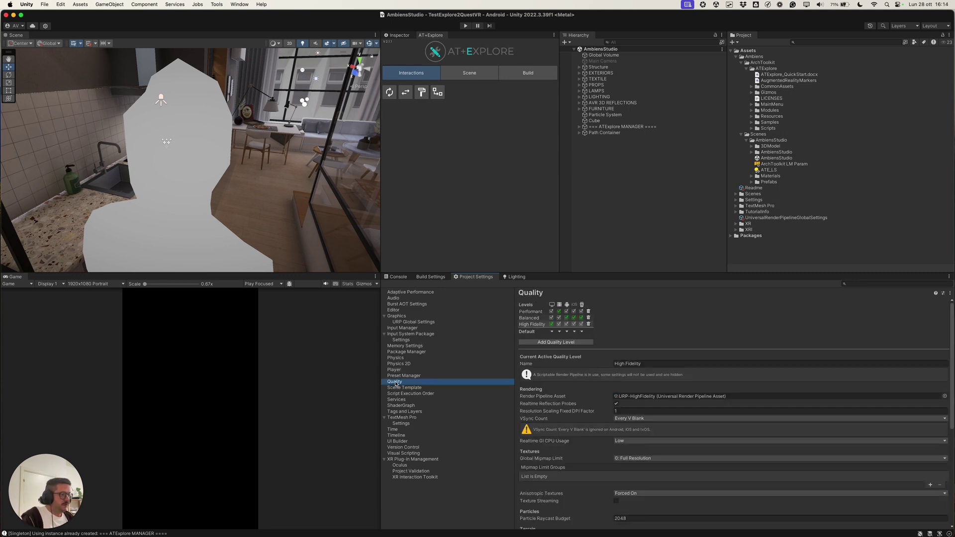
pyautogui.click(588, 318)
pyautogui.click(589, 311)
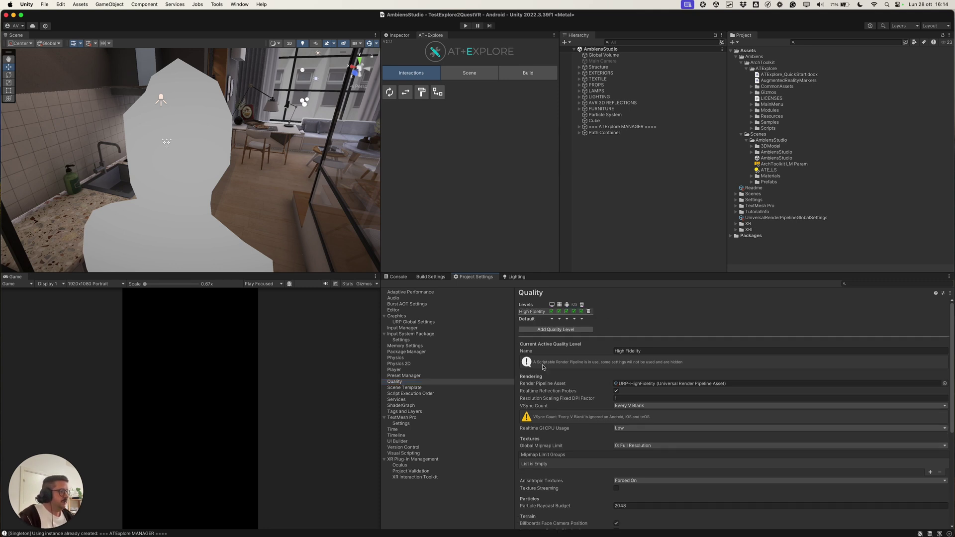
# Set the URP-HighFidelity pipeline asset's Anti Aliasing (MSAA) to 2x.
pyautogui.doubleClick(636, 384)
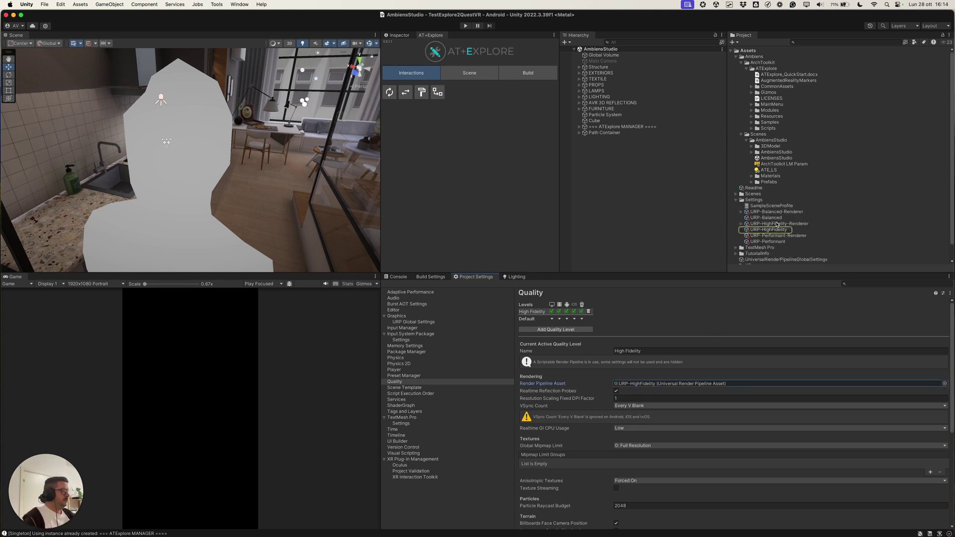
pyautogui.click(399, 34)
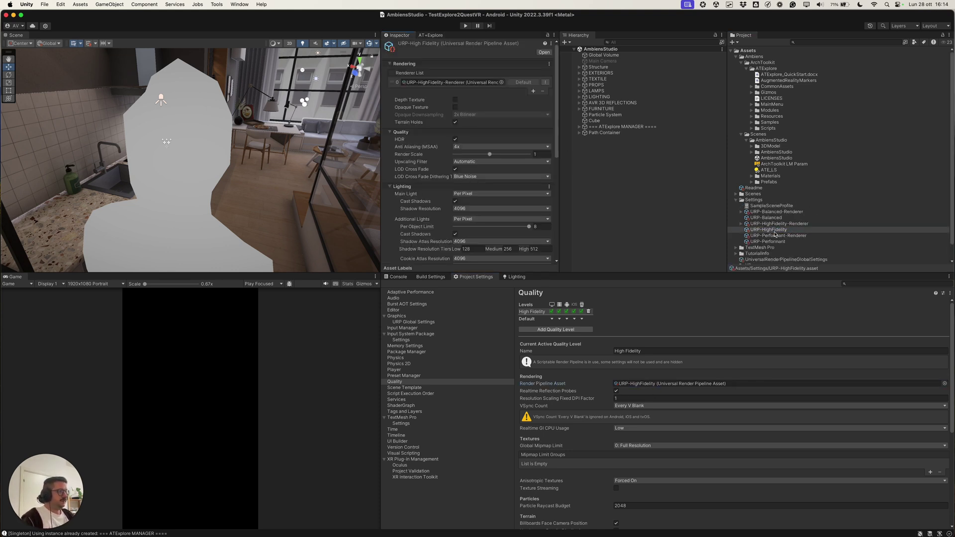
pyautogui.click(459, 147)
pyautogui.click(475, 146)
pyautogui.moveTo(264, 149); pyautogui.dragTo(241, 142, button='right')
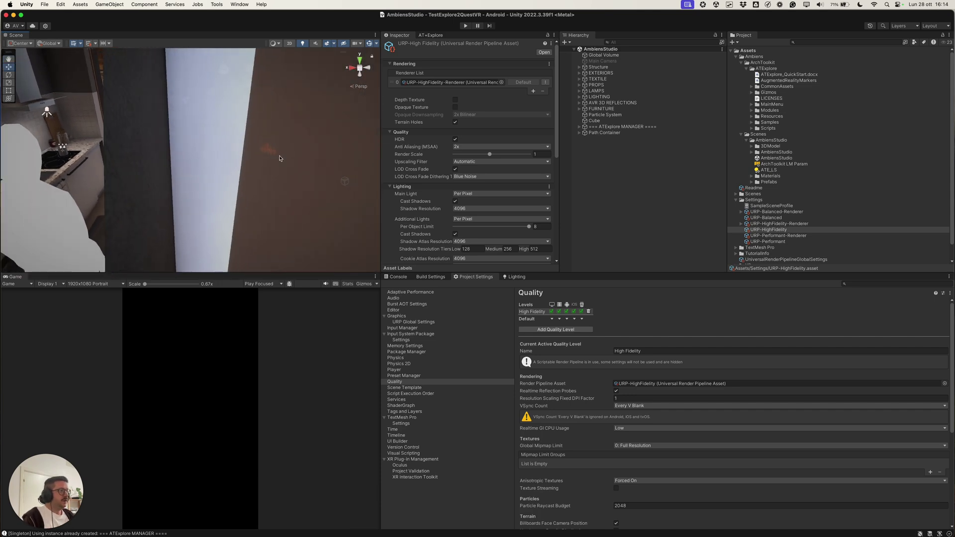
# Find the VisitorXR prefab via a 'visi' search, open it, and select its Head camera.
pyautogui.click(647, 144)
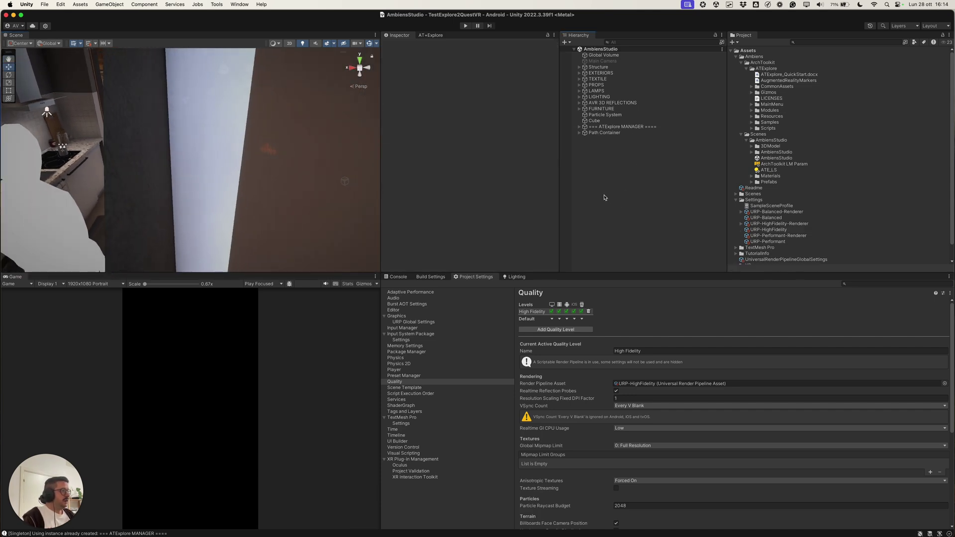
pyautogui.click(823, 42)
pyautogui.write('visitor')
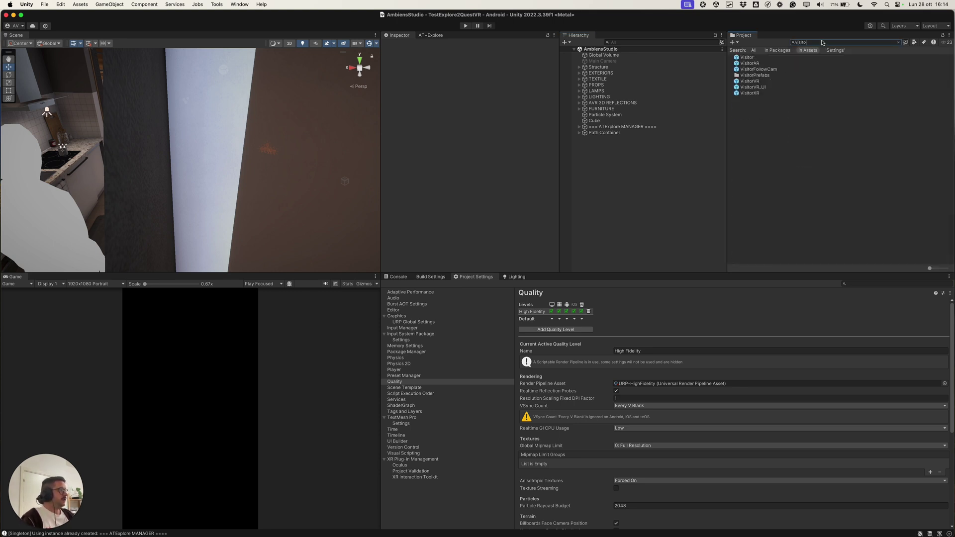
pyautogui.click(743, 94)
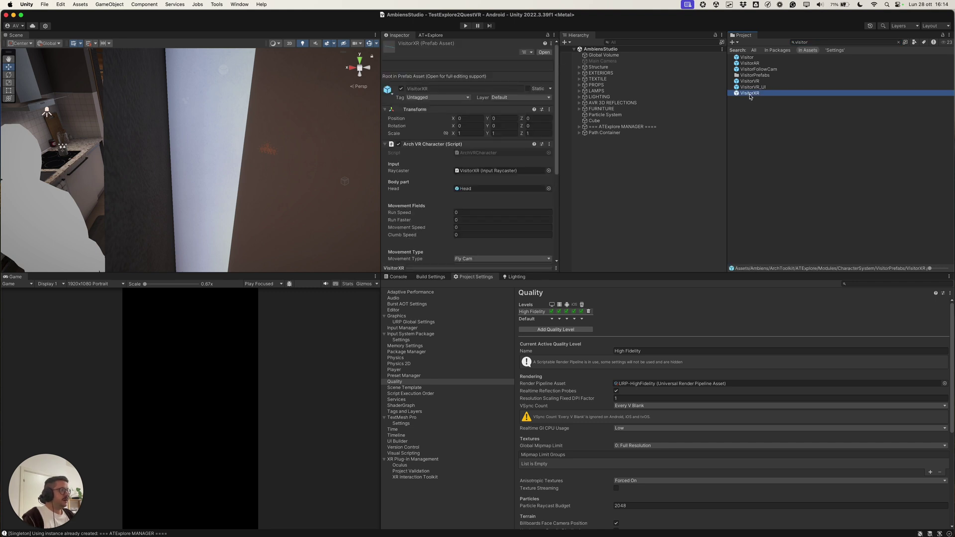
pyautogui.doubleClick(750, 94)
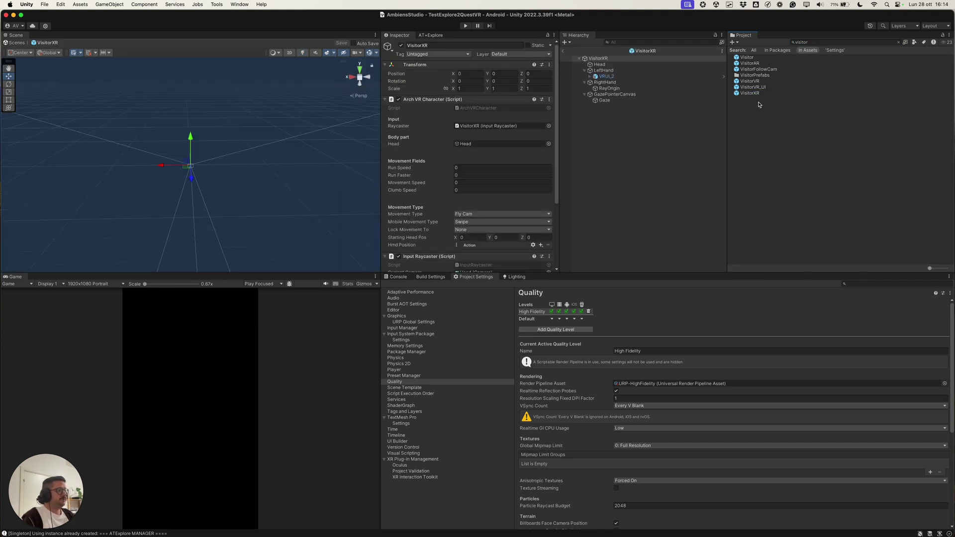
pyautogui.click(599, 64)
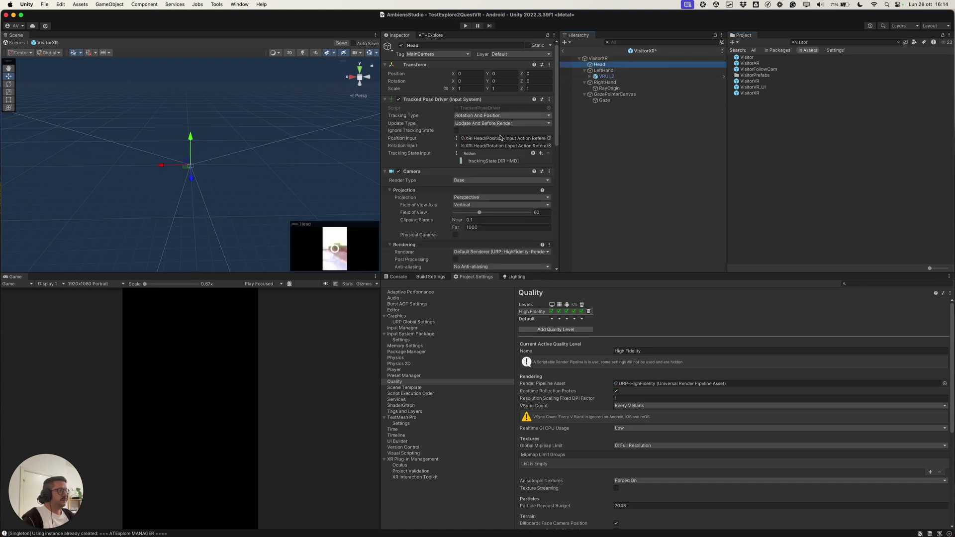
# Enable Post Processing and FXAA anti-aliasing on Head, save the prefab, and return to the scene.
pyautogui.scroll(-5, 407, 189)
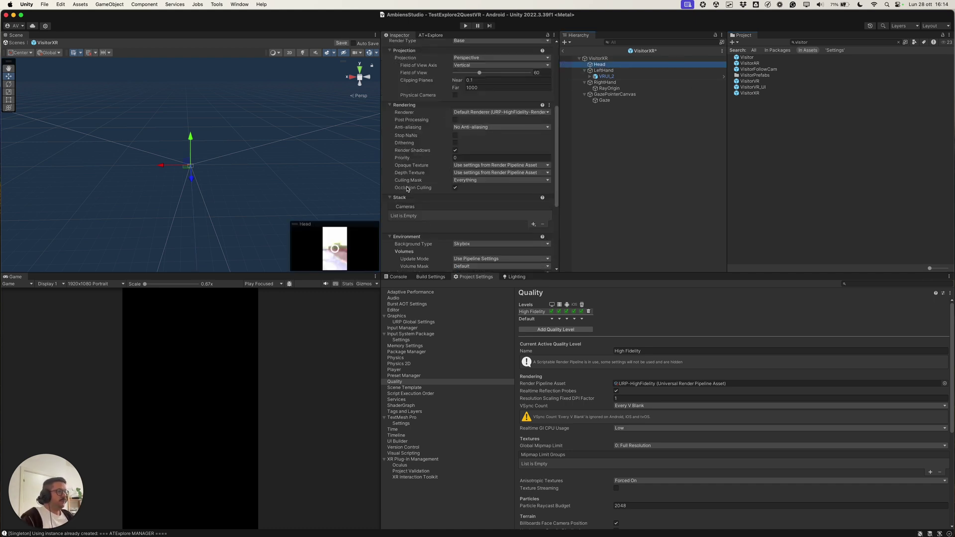
pyautogui.scroll(1, 407, 189)
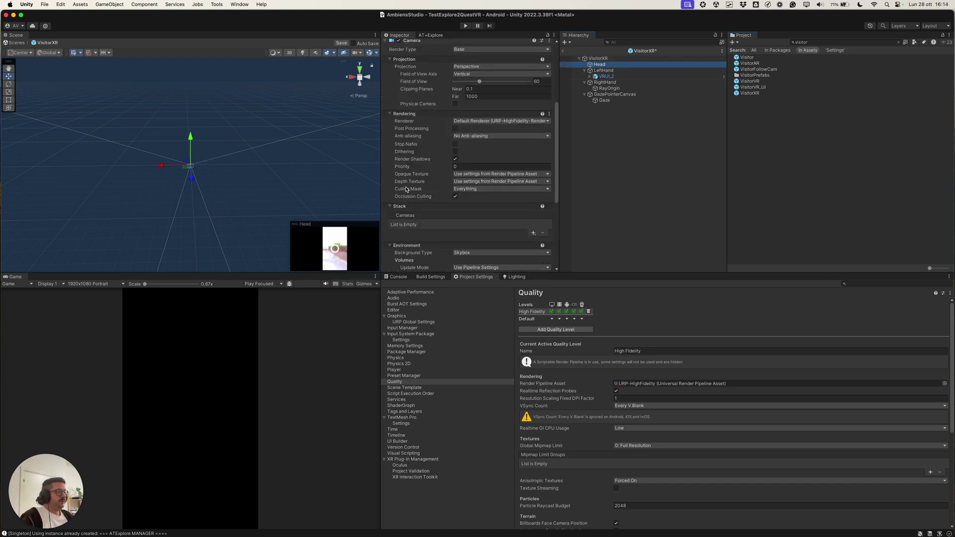
pyautogui.click(455, 128)
pyautogui.click(490, 137)
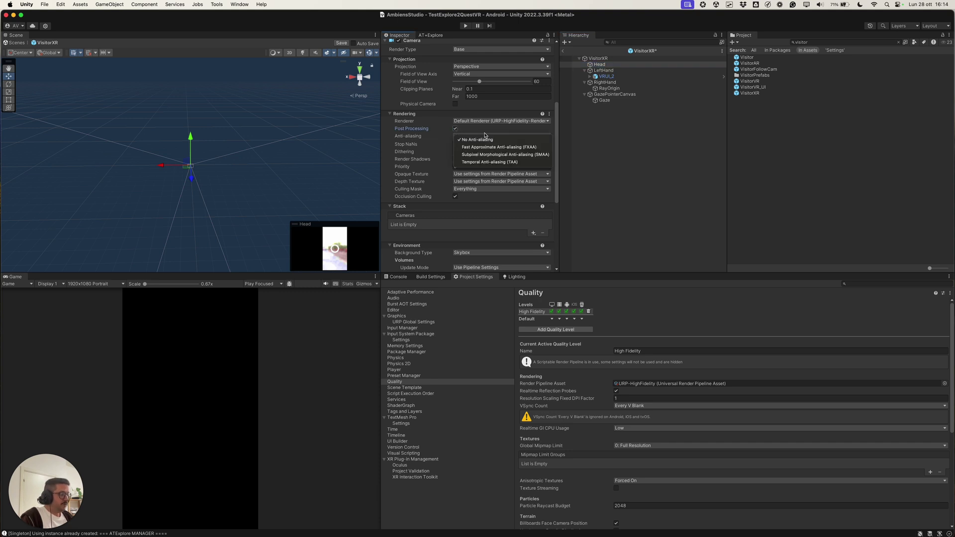
pyautogui.click(459, 130)
pyautogui.click(497, 137)
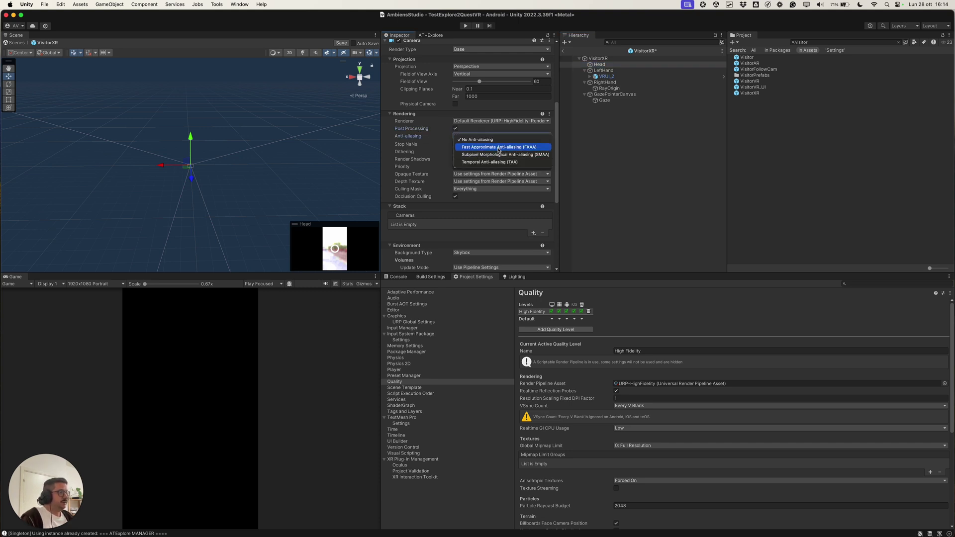
pyautogui.click(499, 148)
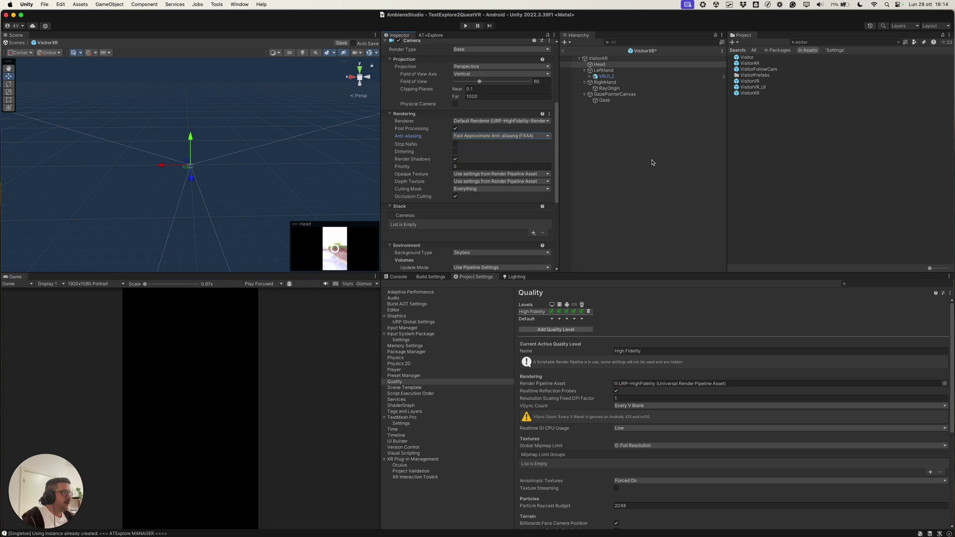
pyautogui.press('super+s')
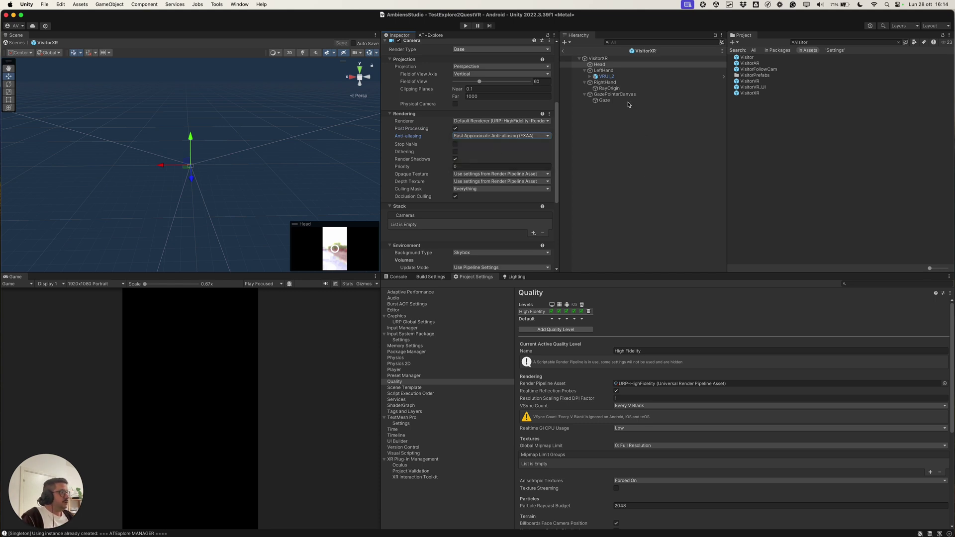
pyautogui.click(564, 53)
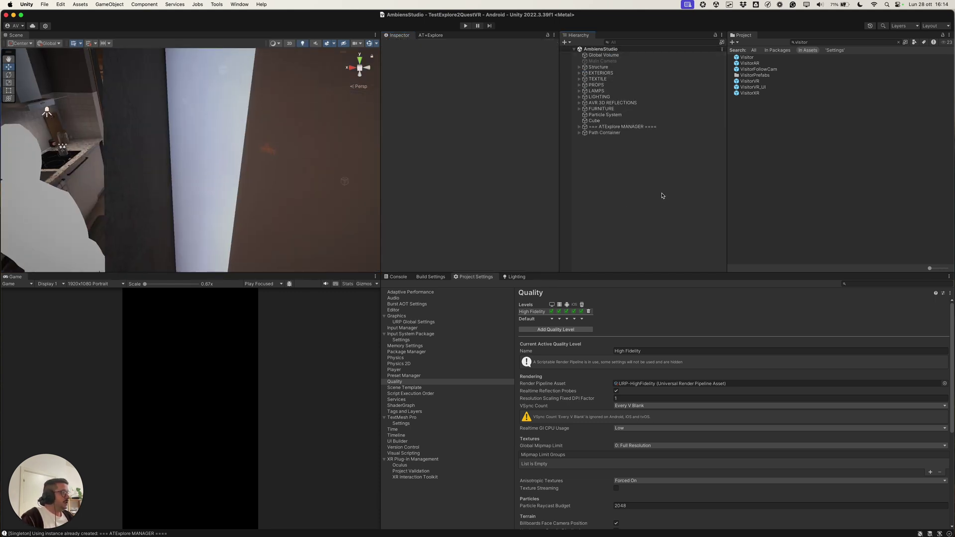
# Select Flooring.001 and create a Floor layer as User Layer 6.
pyautogui.moveTo(161, 157)
pyautogui.mouseDown(button='right')
pyautogui.moveTo(130, 105)
pyautogui.moveTo(168, 122)
pyautogui.moveTo(160, 161)
pyautogui.moveTo(169, 158)
pyautogui.mouseUp(button='right')
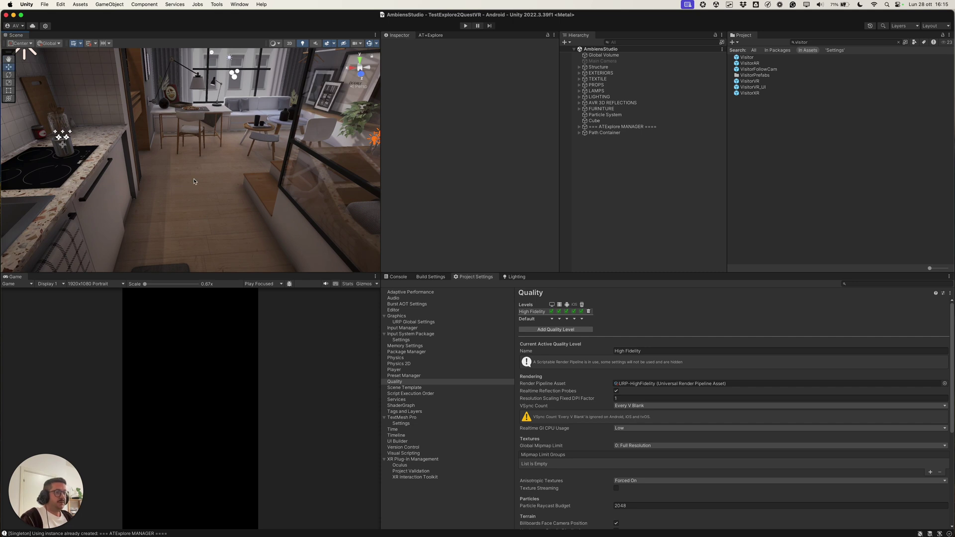
pyautogui.click(194, 181)
pyautogui.click(191, 188)
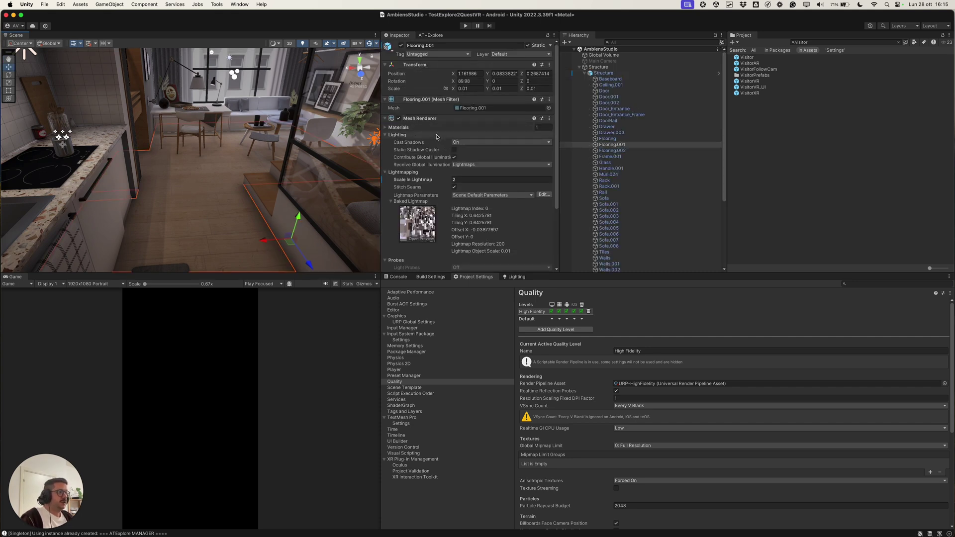
pyautogui.moveTo(244, 169); pyautogui.dragTo(213, 191, button='right')
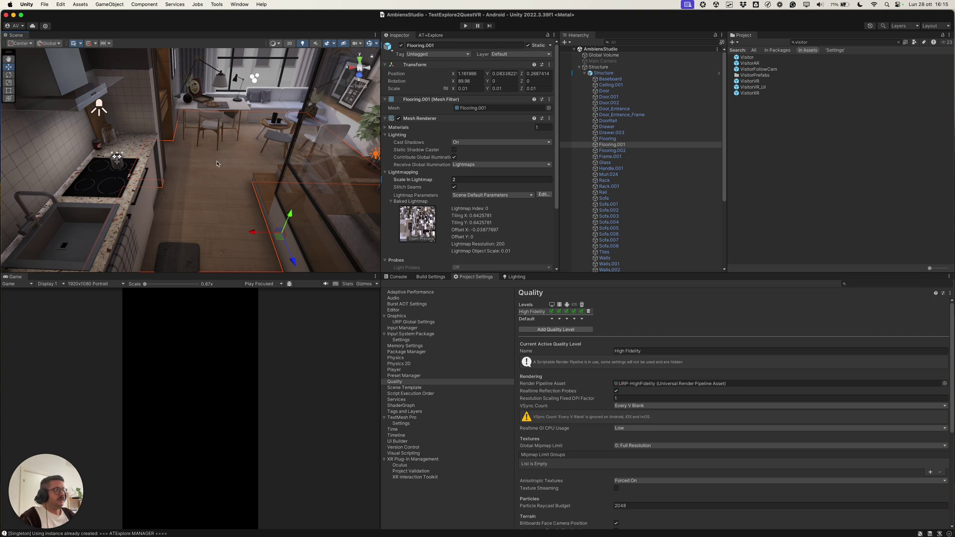
pyautogui.rightClick(506, 71)
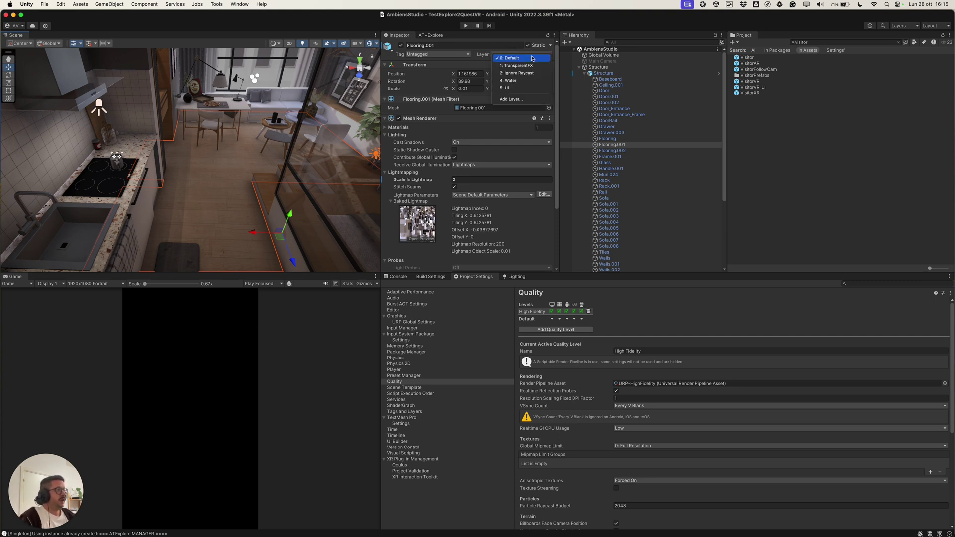
pyautogui.click(520, 101)
pyautogui.click(481, 134)
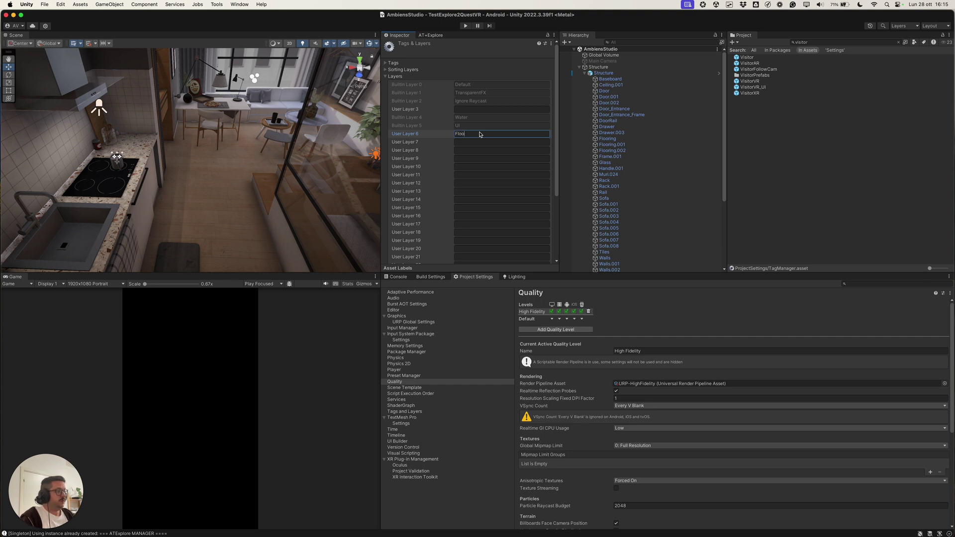
# Assign Flooring.001 to the 6: Floor layer.
pyautogui.click(257, 211)
pyautogui.click(519, 54)
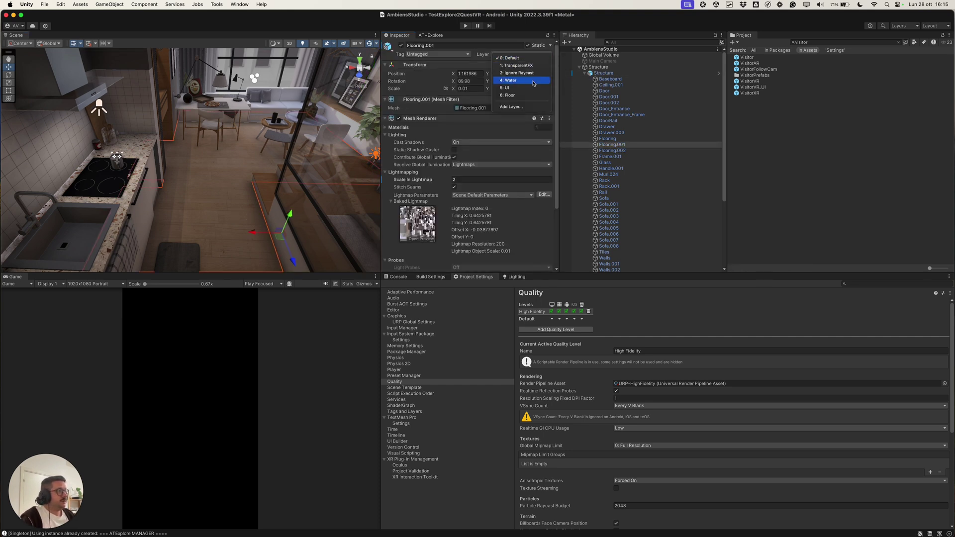
pyautogui.click(510, 95)
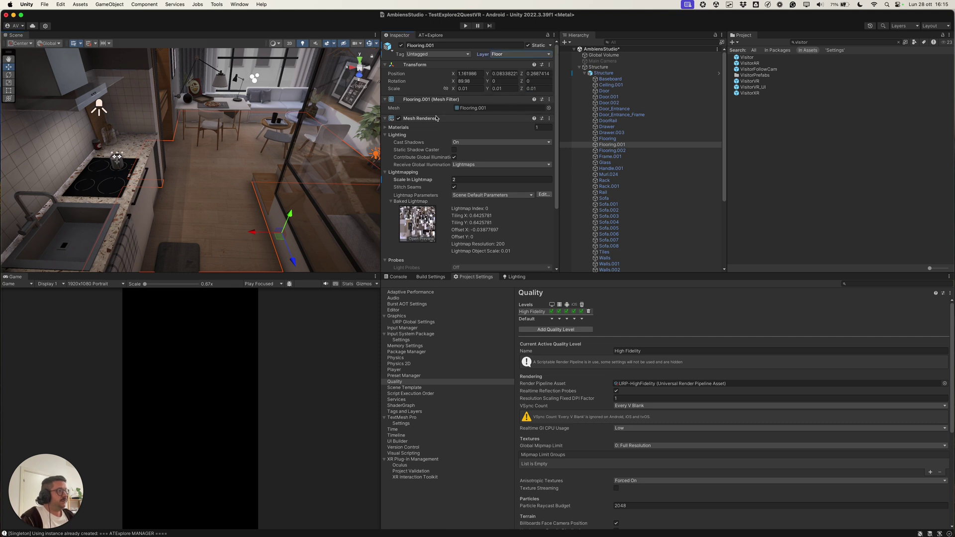
pyautogui.scroll(-4, 423, 113)
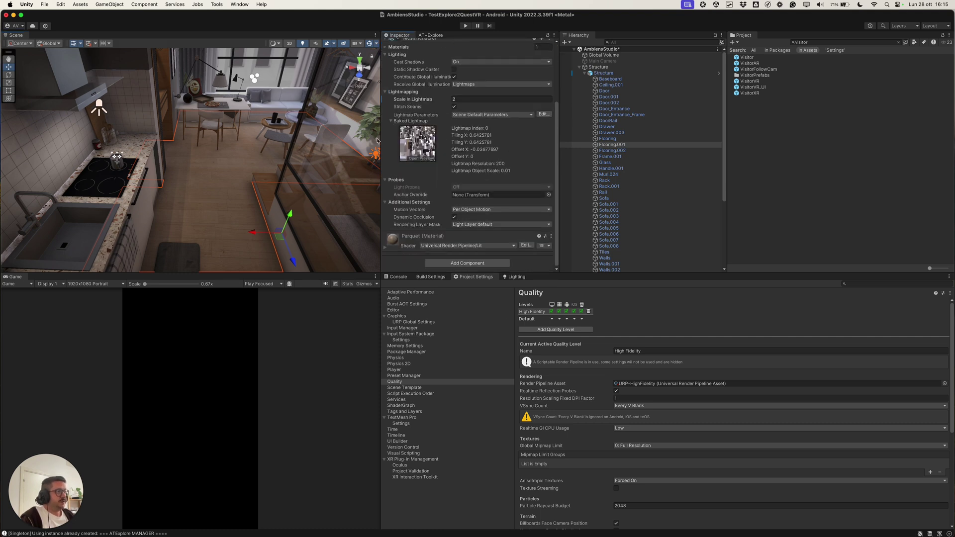
# Add a Mesh Collider component to Flooring.001 by searching 'mesh'.
pyautogui.click(455, 264)
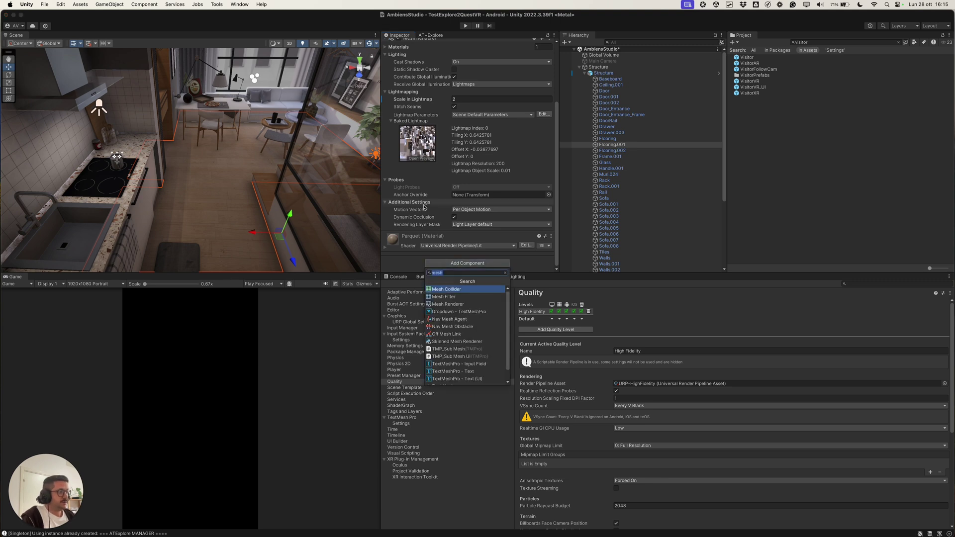
pyautogui.press('BackSpace')
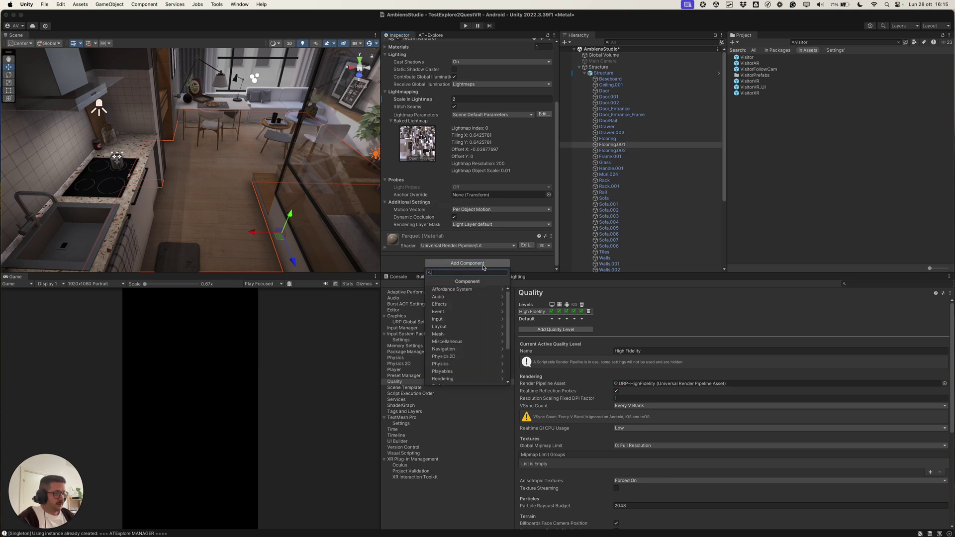
pyautogui.write('mesh')
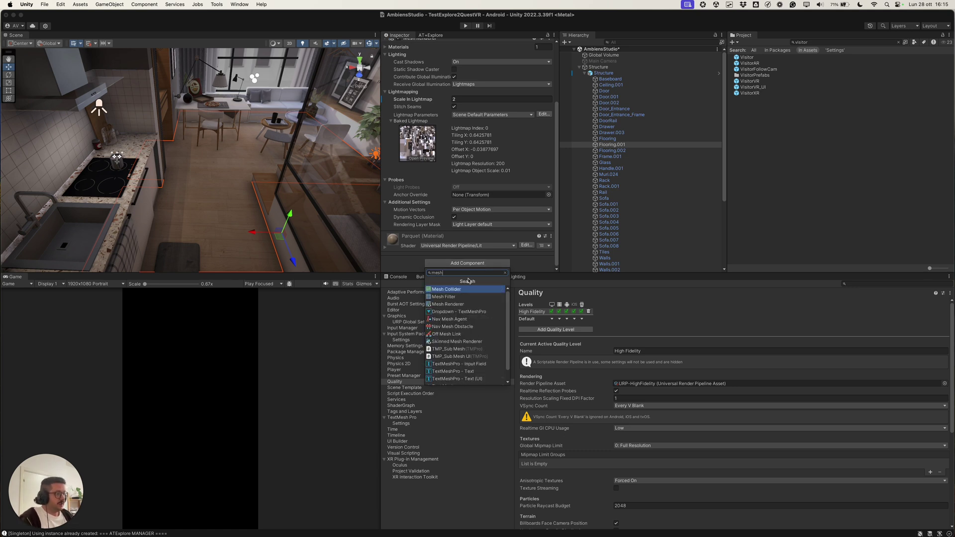
pyautogui.click(463, 290)
pyautogui.scroll(-2, 443, 200)
pyautogui.scroll(5, 444, 219)
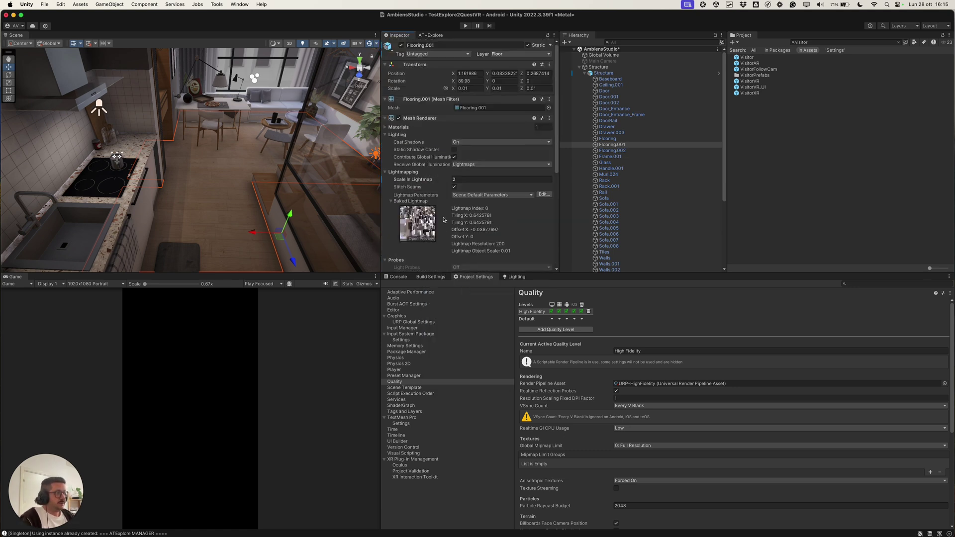
pyautogui.click(431, 35)
# Set the AT+Explore Walkable layers to Floor only, unchecking Default, and return to Flooring.001's Inspector.
pyautogui.click(474, 76)
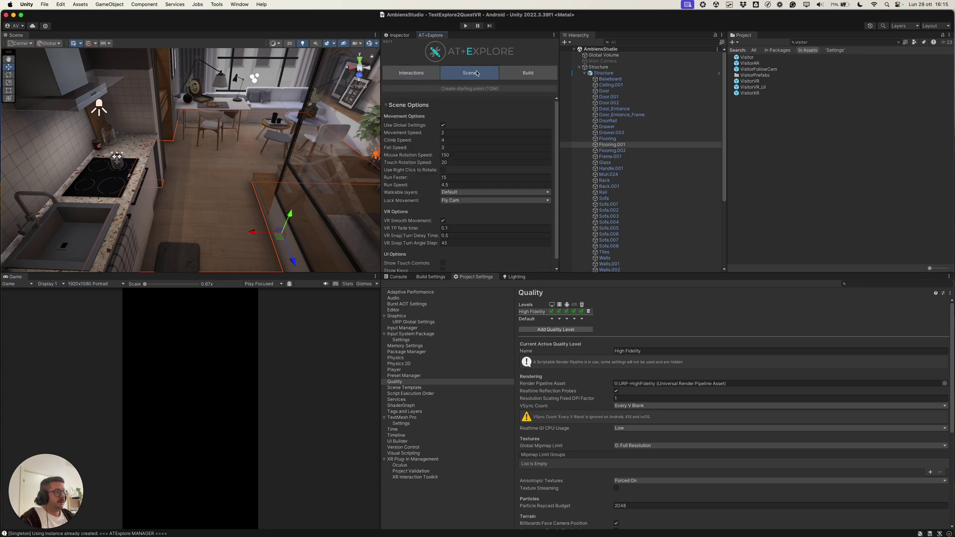
pyautogui.click(456, 193)
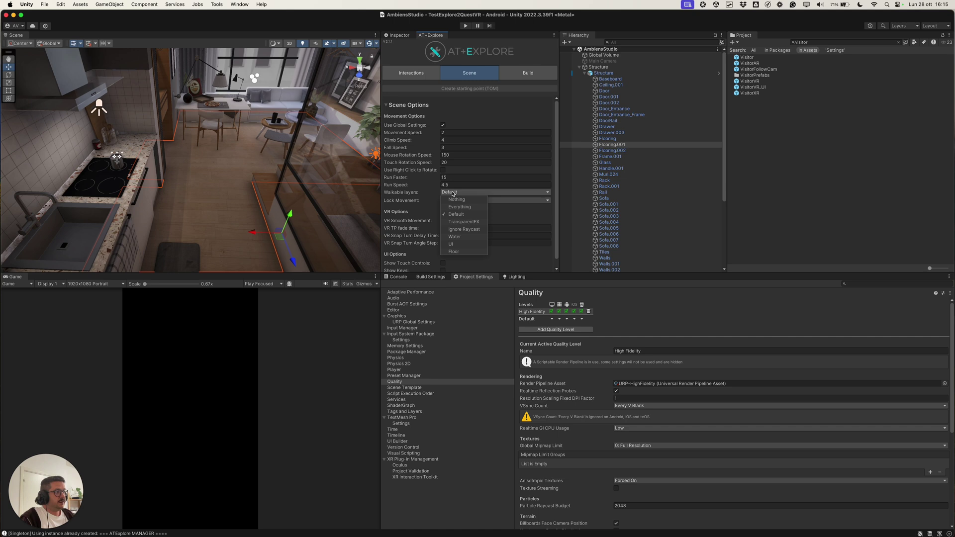
pyautogui.click(450, 252)
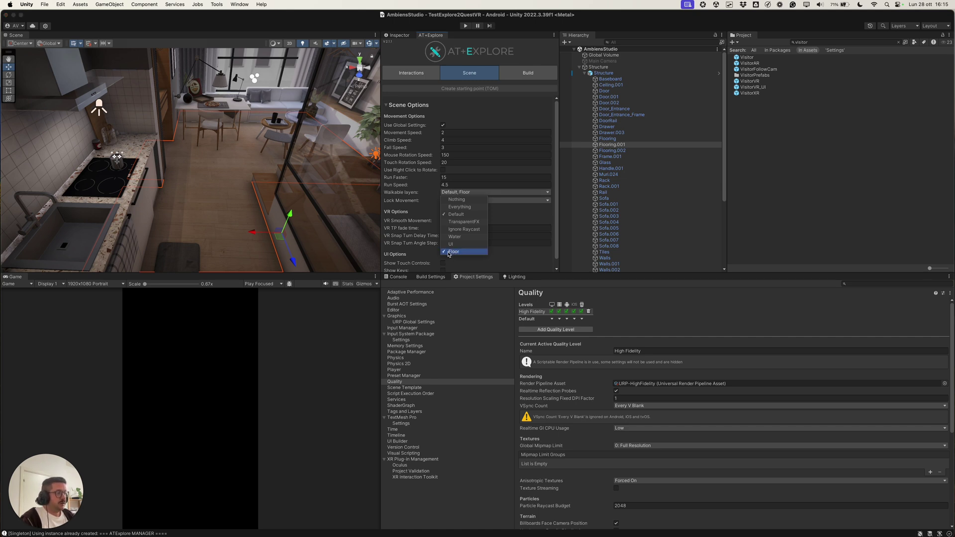
pyautogui.click(454, 214)
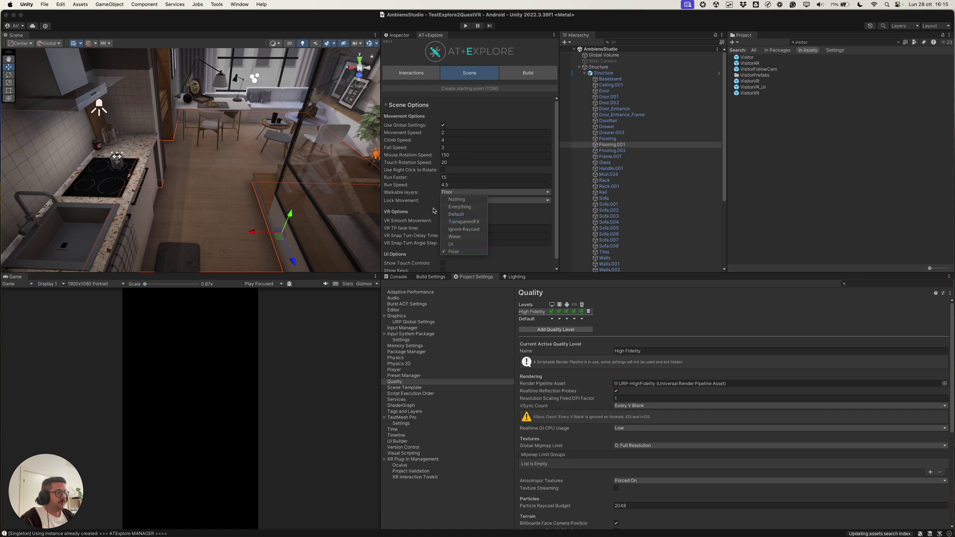
pyautogui.click(404, 195)
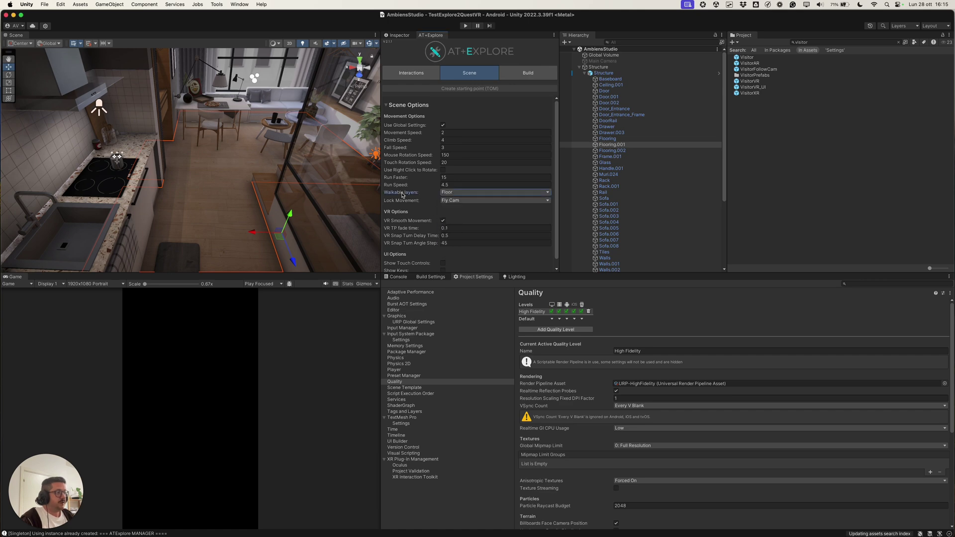
pyautogui.click(401, 39)
pyautogui.moveTo(199, 174); pyautogui.dragTo(164, 150, button='right')
# Clear the old Project search and collapse the ATExplore and ArchToolkit folders.
pyautogui.click(833, 42)
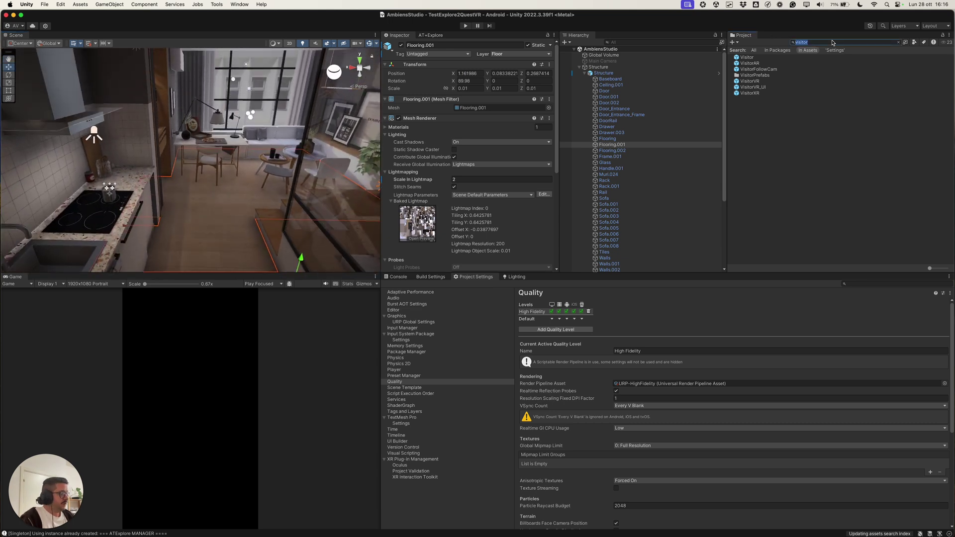
pyautogui.press('BackSpace')
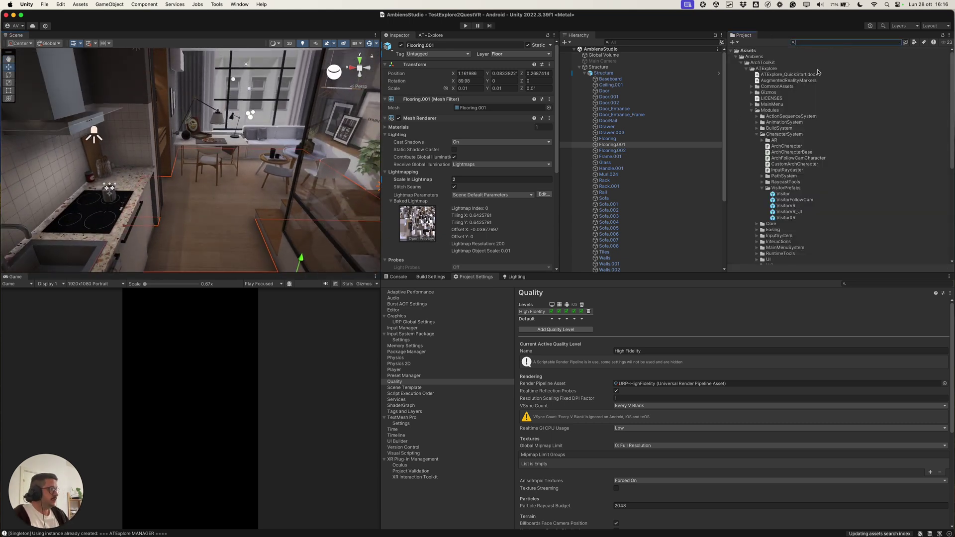
pyautogui.click(747, 69)
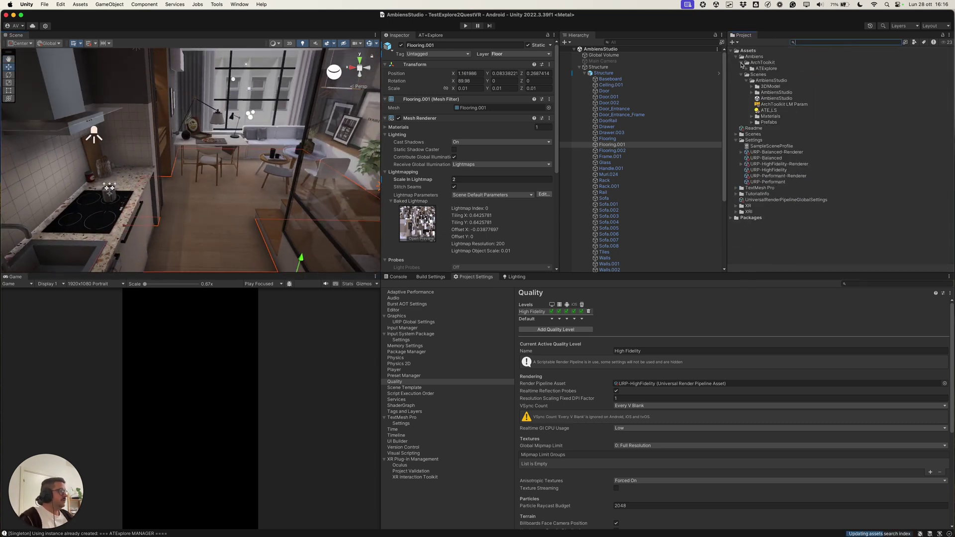
pyautogui.click(742, 63)
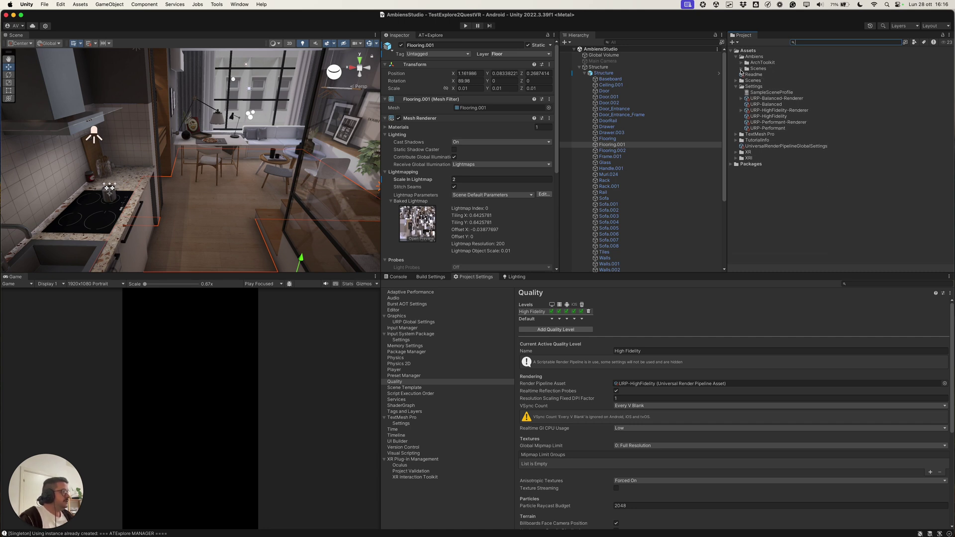
# Select Settings/URP-HighFidelity-Renderer and uncheck its Screen Space Ambient Occlusion feature.
pyautogui.moveTo(304, 160); pyautogui.dragTo(297, 142, button='right')
pyautogui.scroll(-10, 297, 143)
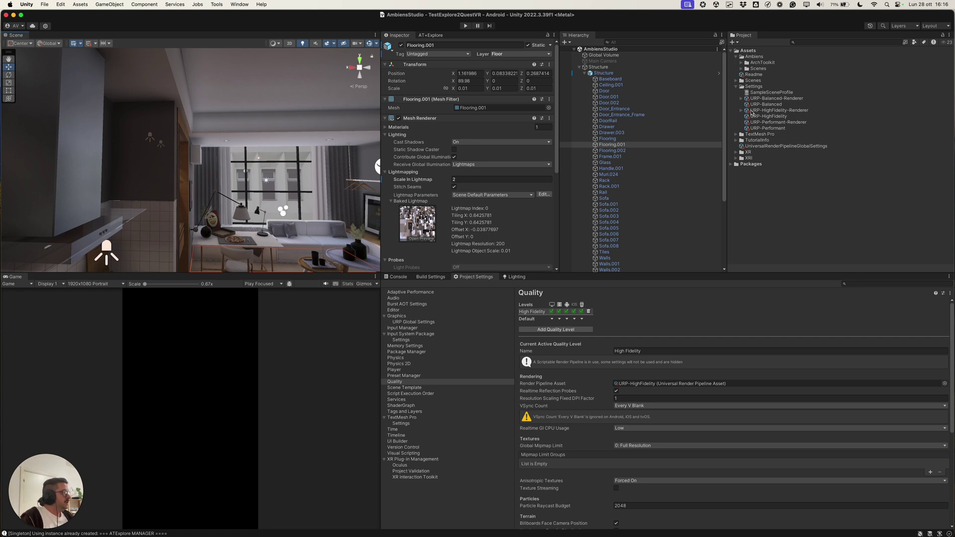
pyautogui.click(798, 110)
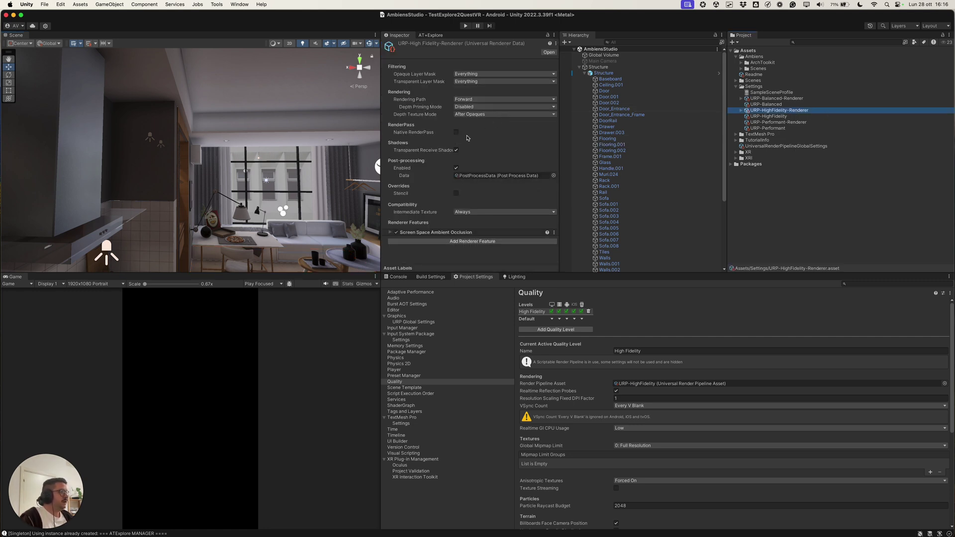
pyautogui.click(397, 233)
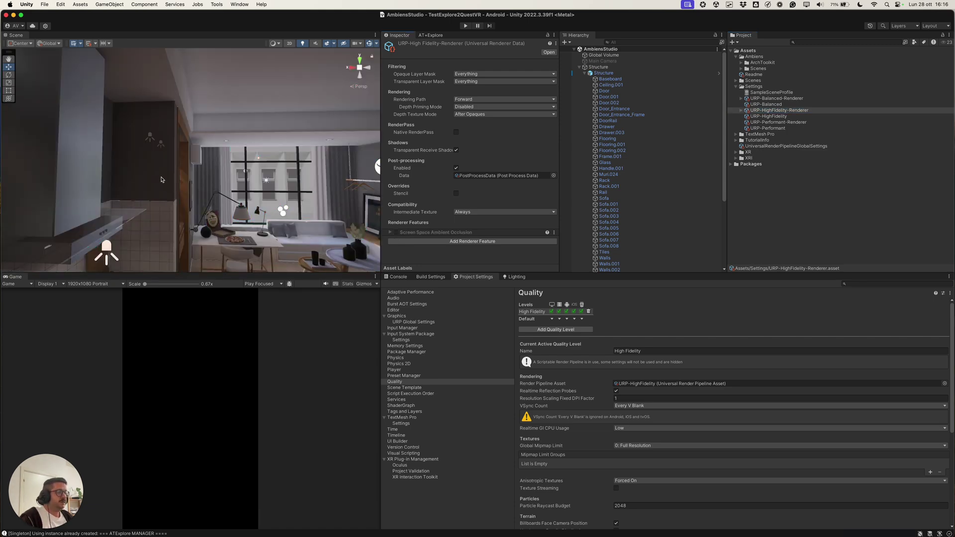
pyautogui.moveTo(160, 171); pyautogui.dragTo(291, 249, button='right')
# From Build Settings, Build And Run the Android app, saving it as build001.apk.
pyautogui.click(431, 277)
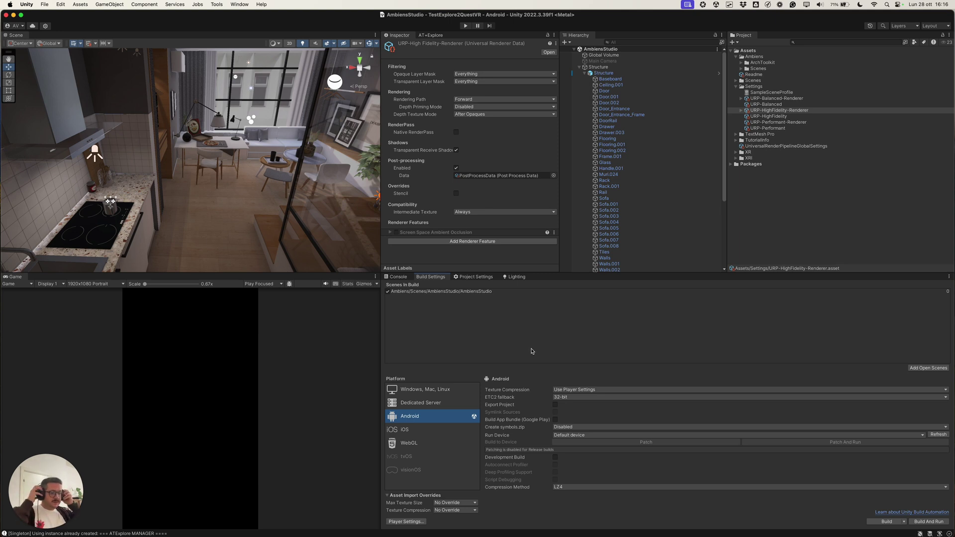
pyautogui.click(928, 521)
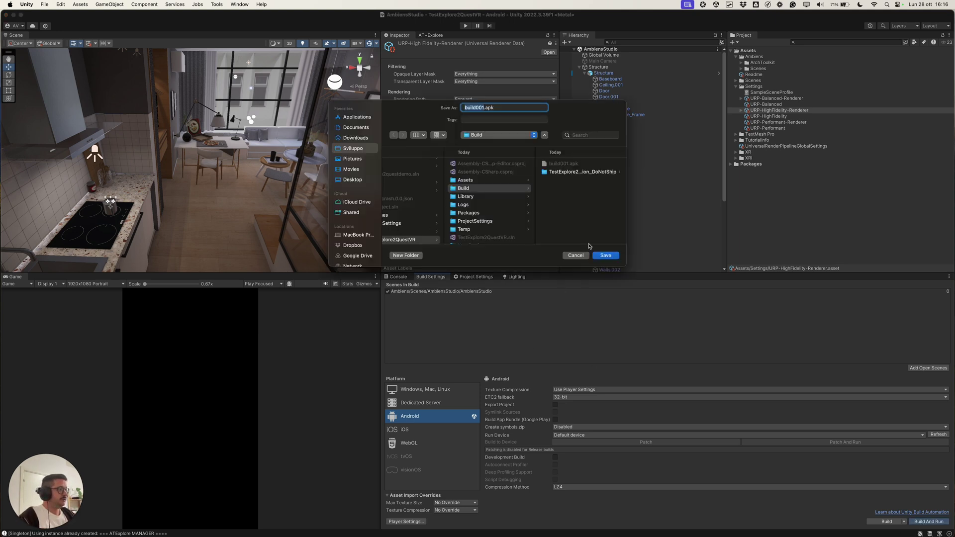
pyautogui.click(485, 108)
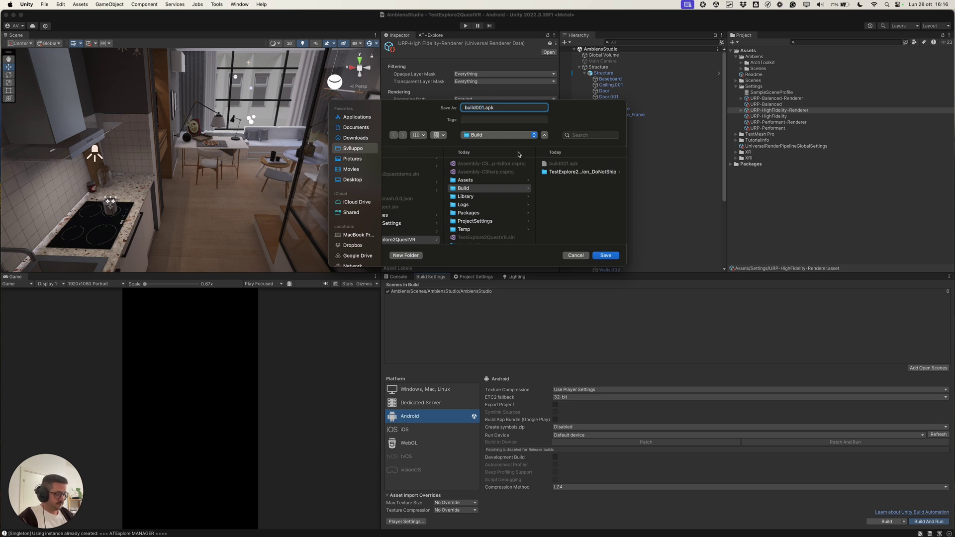
pyautogui.press('Return')
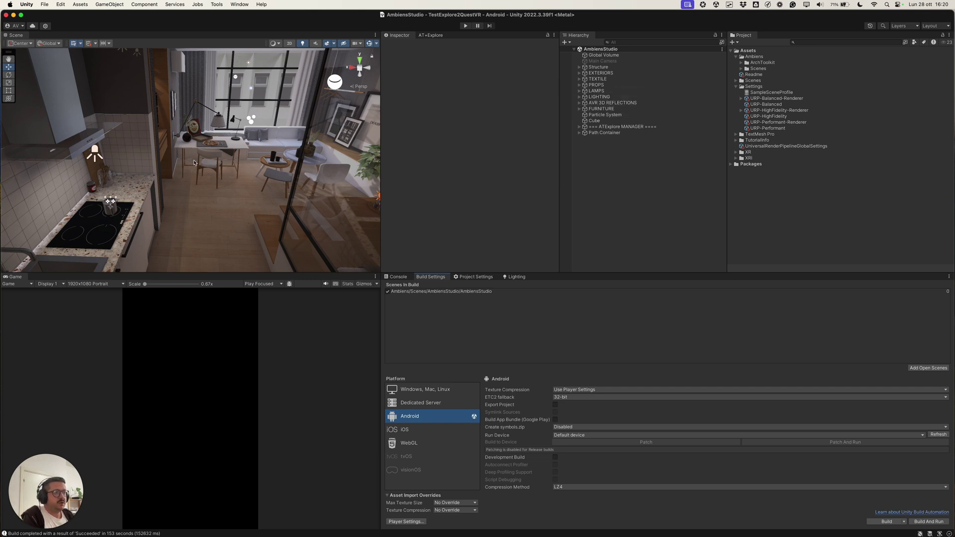
pyautogui.moveTo(199, 162)
pyautogui.mouseDown(button='right')
pyautogui.moveTo(200, 201)
pyautogui.moveTo(217, 154)
pyautogui.moveTo(213, 174)
pyautogui.mouseUp(button='right')
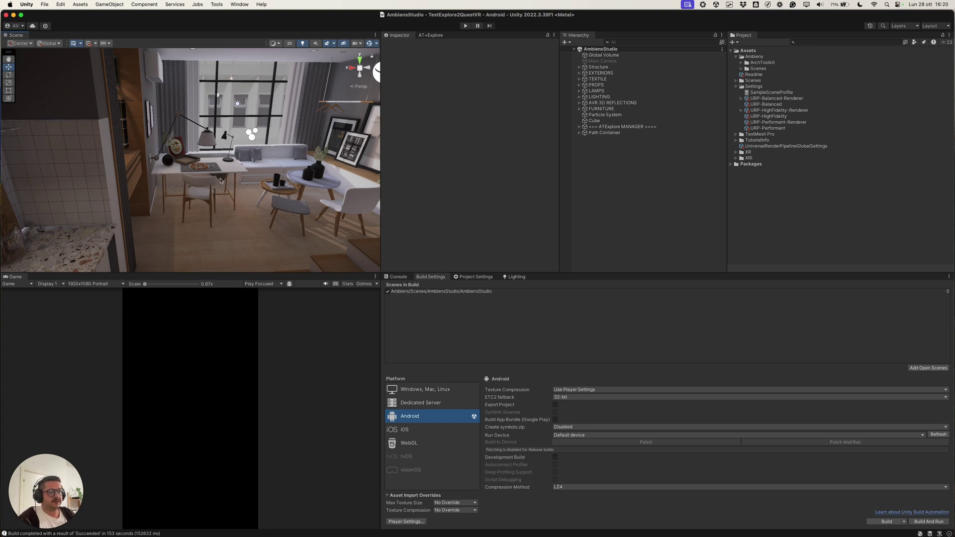
pyautogui.moveTo(224, 195); pyautogui.dragTo(242, 194, button='right')
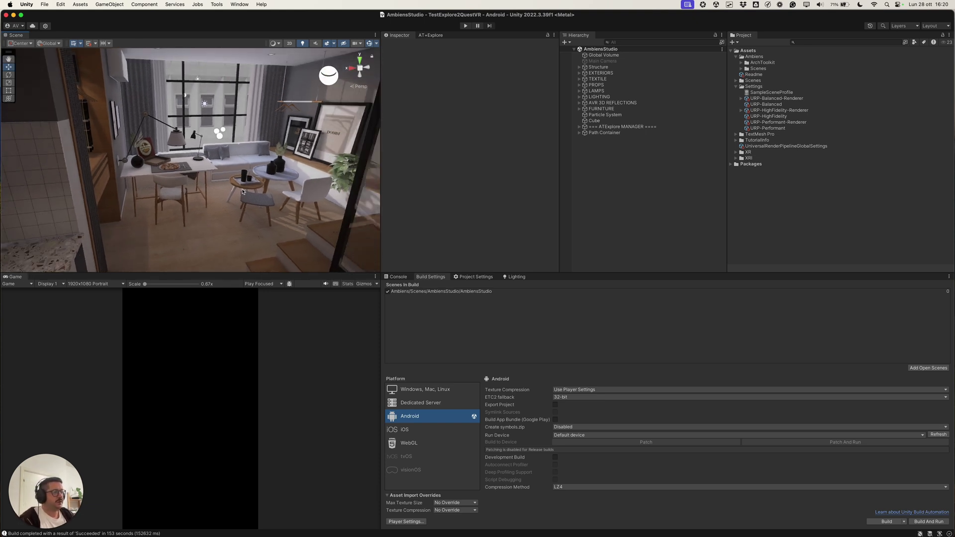